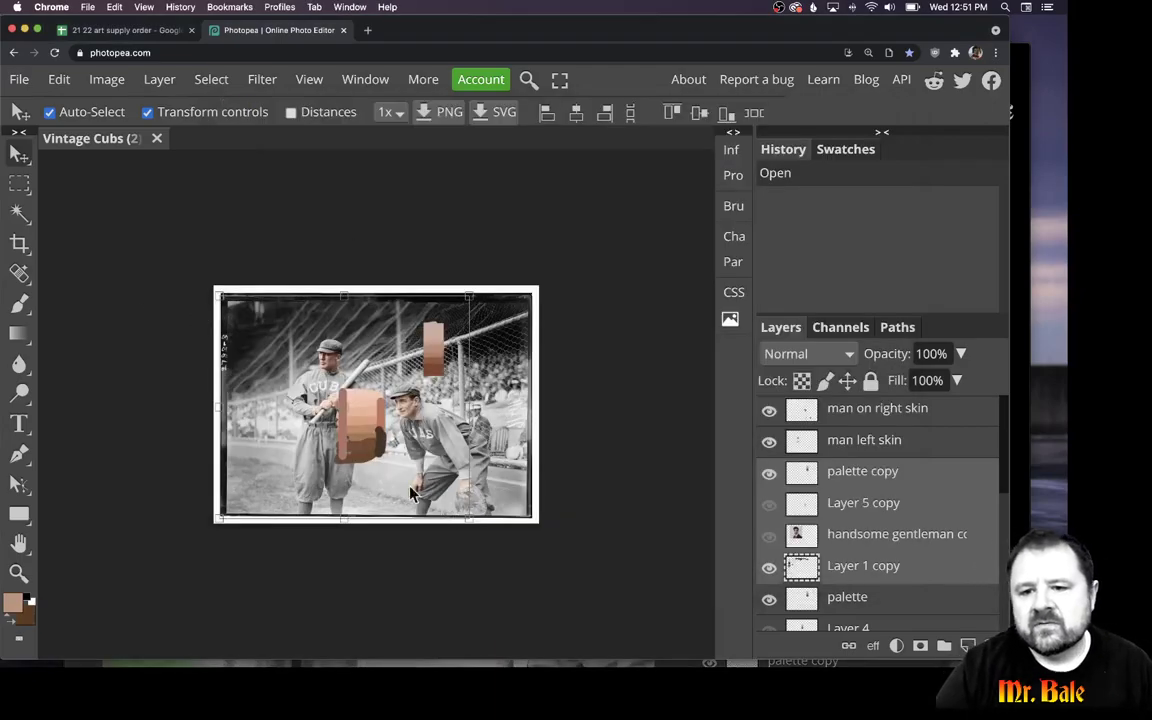
- Hide the palette copy, palette, Indiana man new palette and man on right skin layers
click(769, 473)
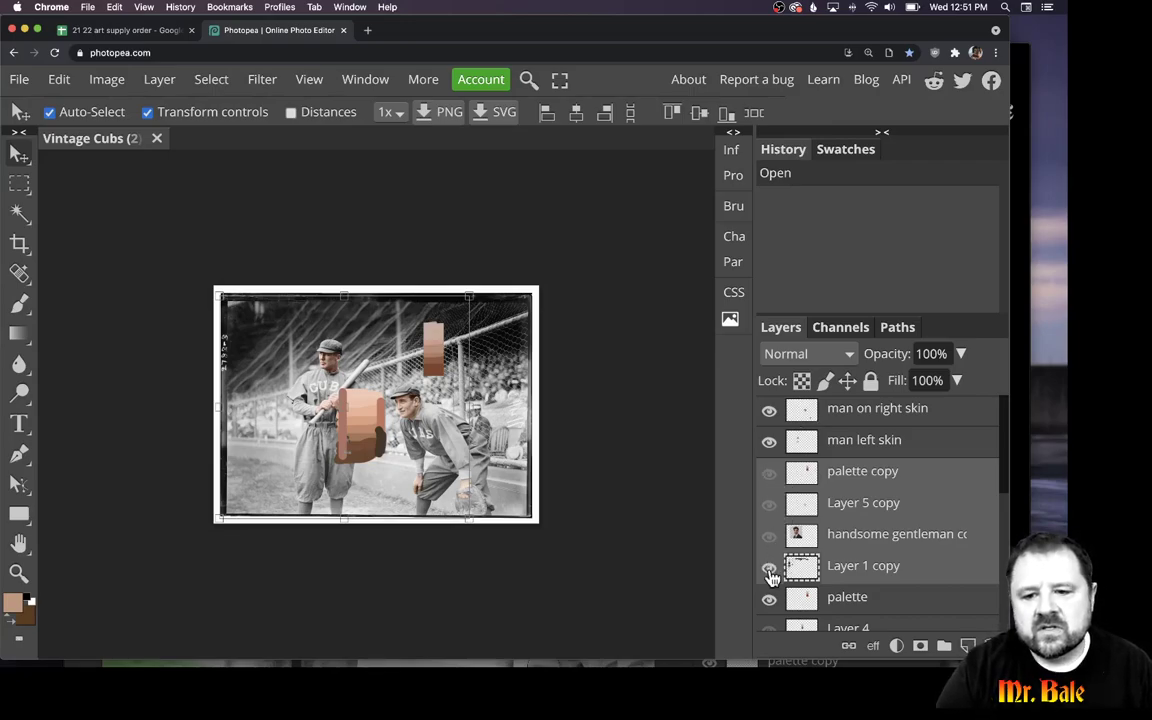
click(769, 598)
scroll(771, 613, down, 5)
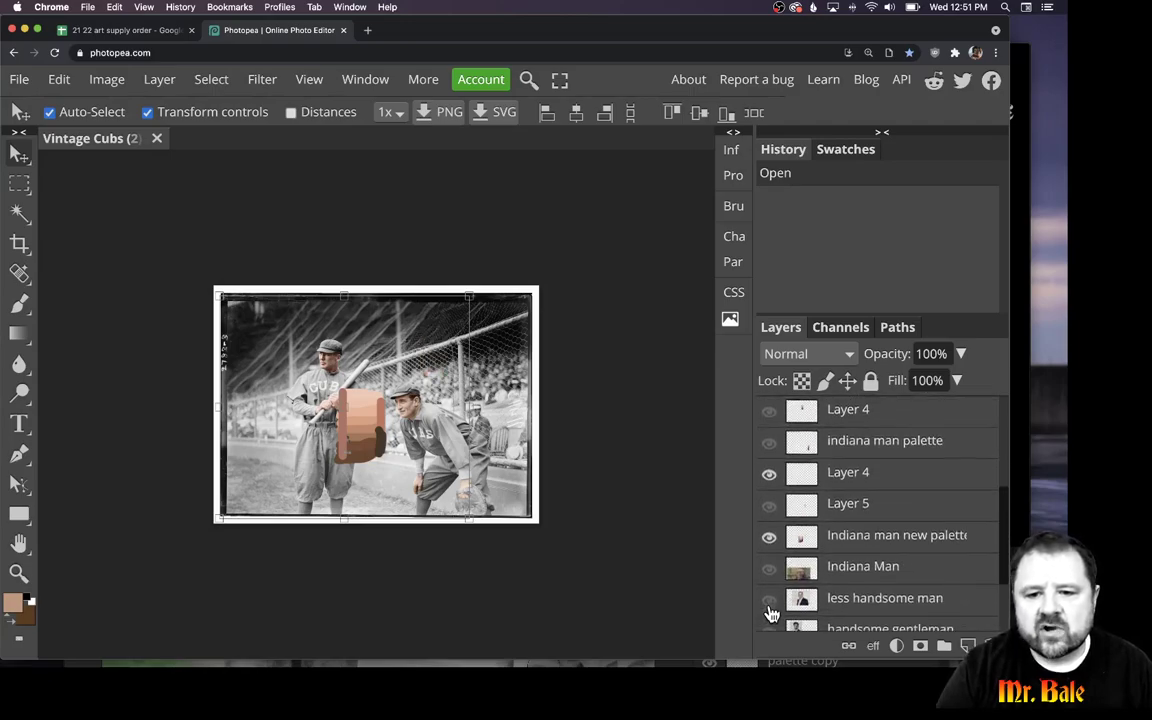
scroll(770, 617, up, 5)
scroll(769, 620, down, 5)
scroll(769, 620, down, 3)
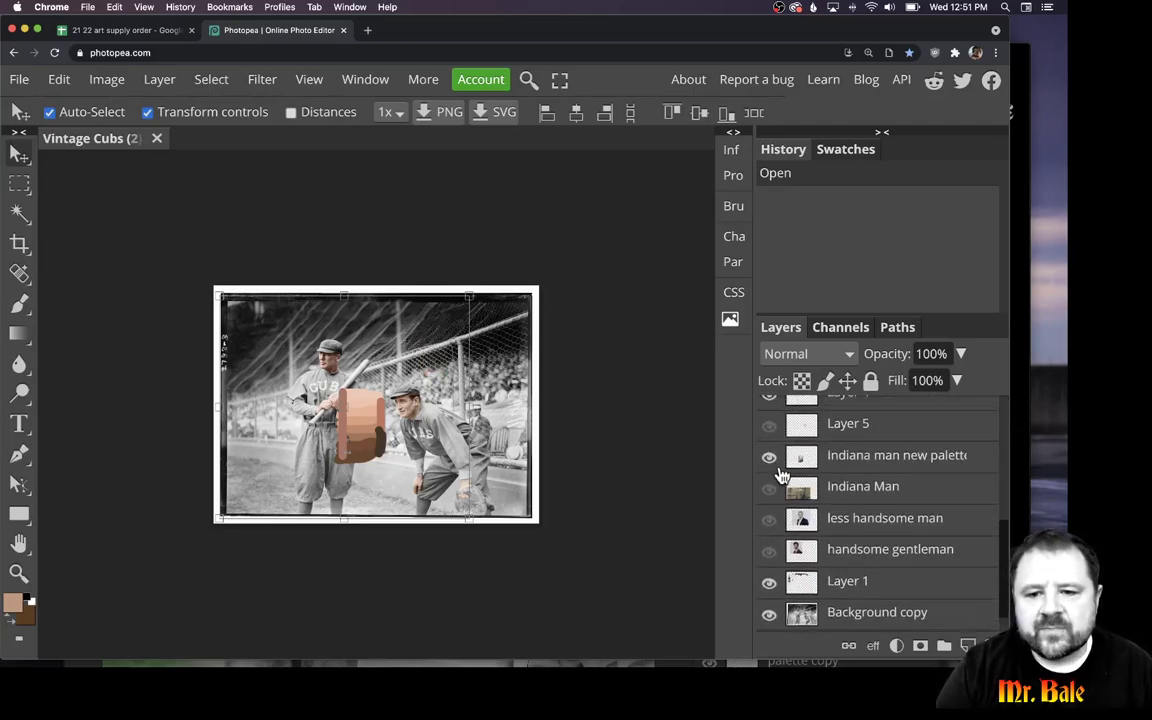
click(769, 456)
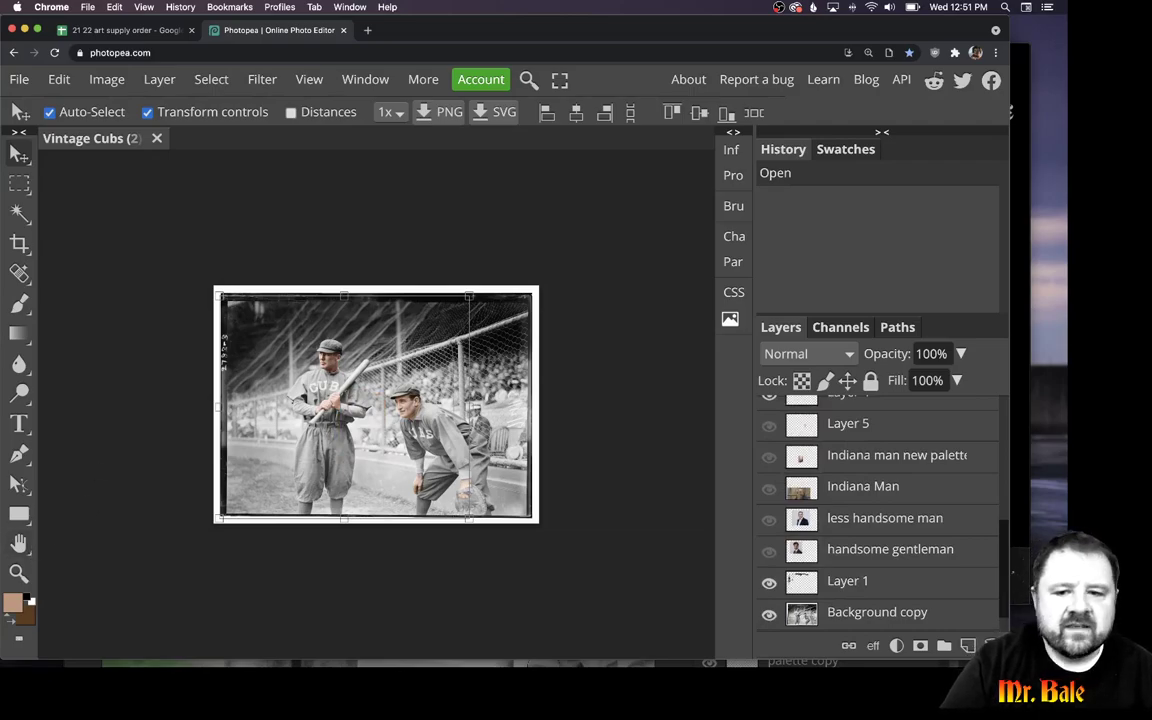
scroll(884, 446, up, 2)
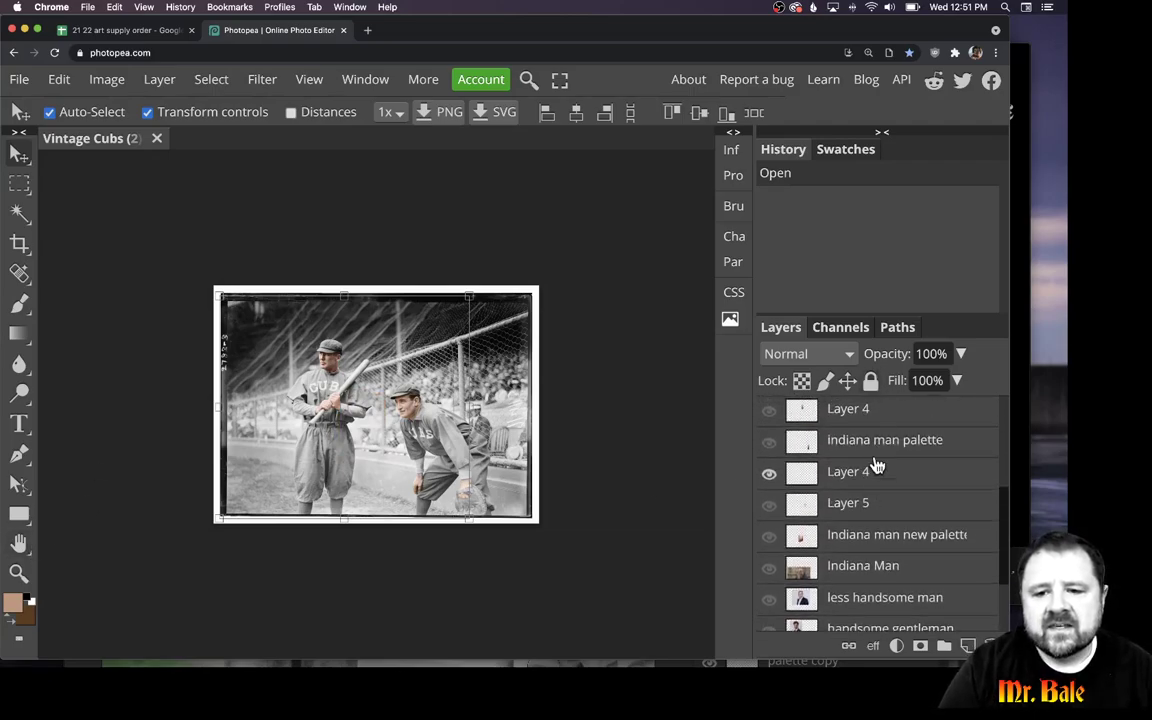
scroll(877, 476, up, 5)
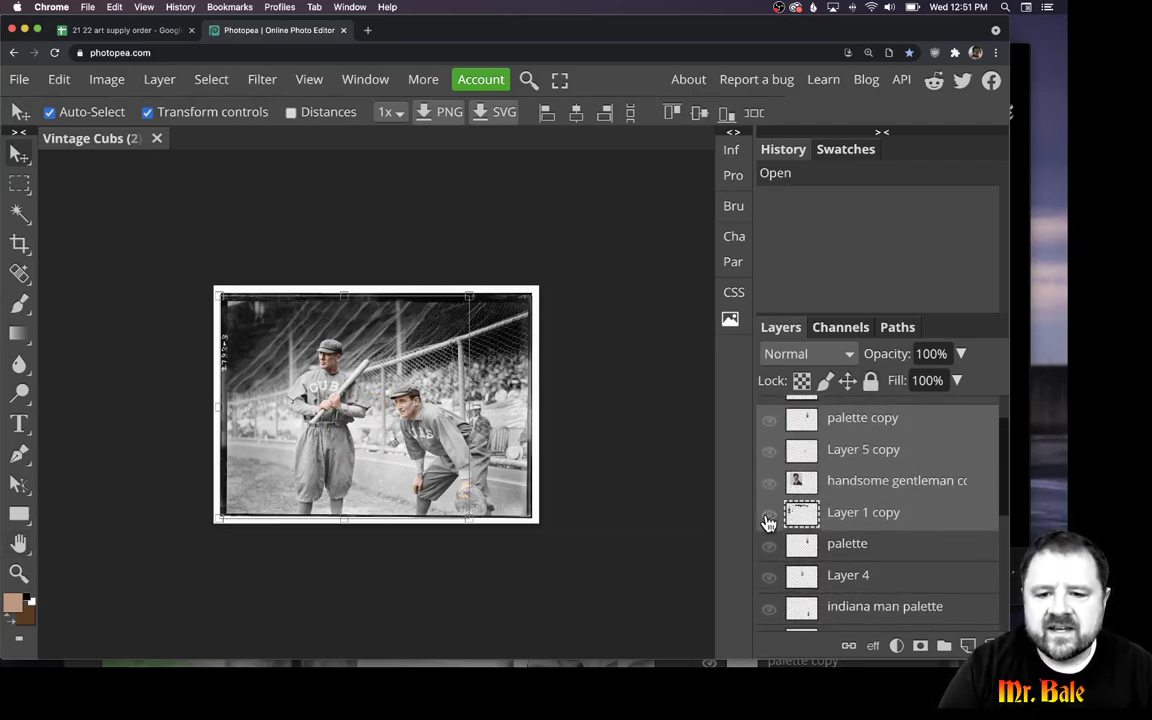
scroll(768, 522, up, 2)
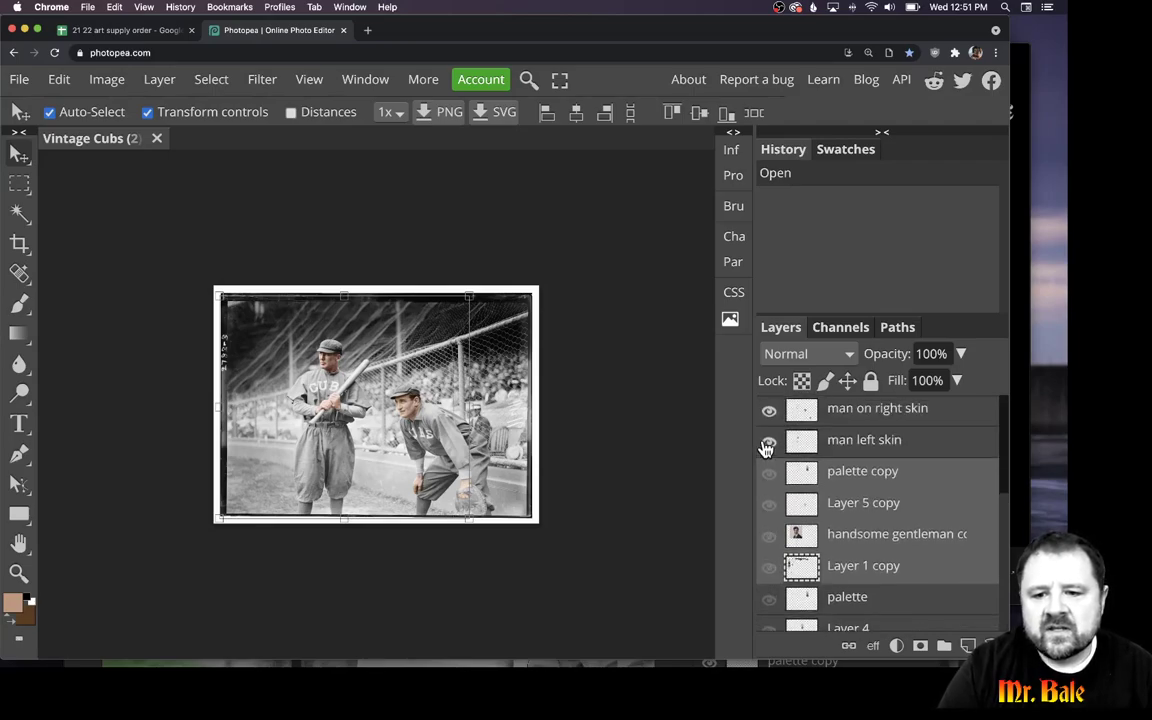
click(769, 412)
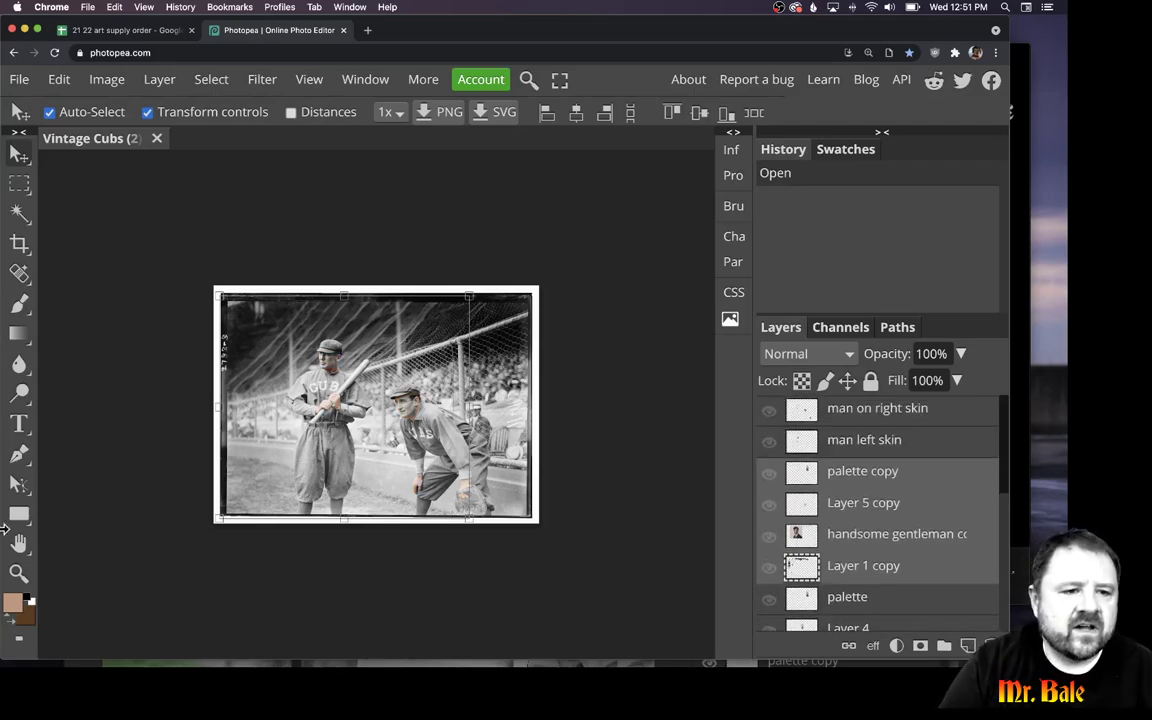
- After zooming in on the players and back out, hide Layer 1 to reveal the original handwriting
click(19, 576)
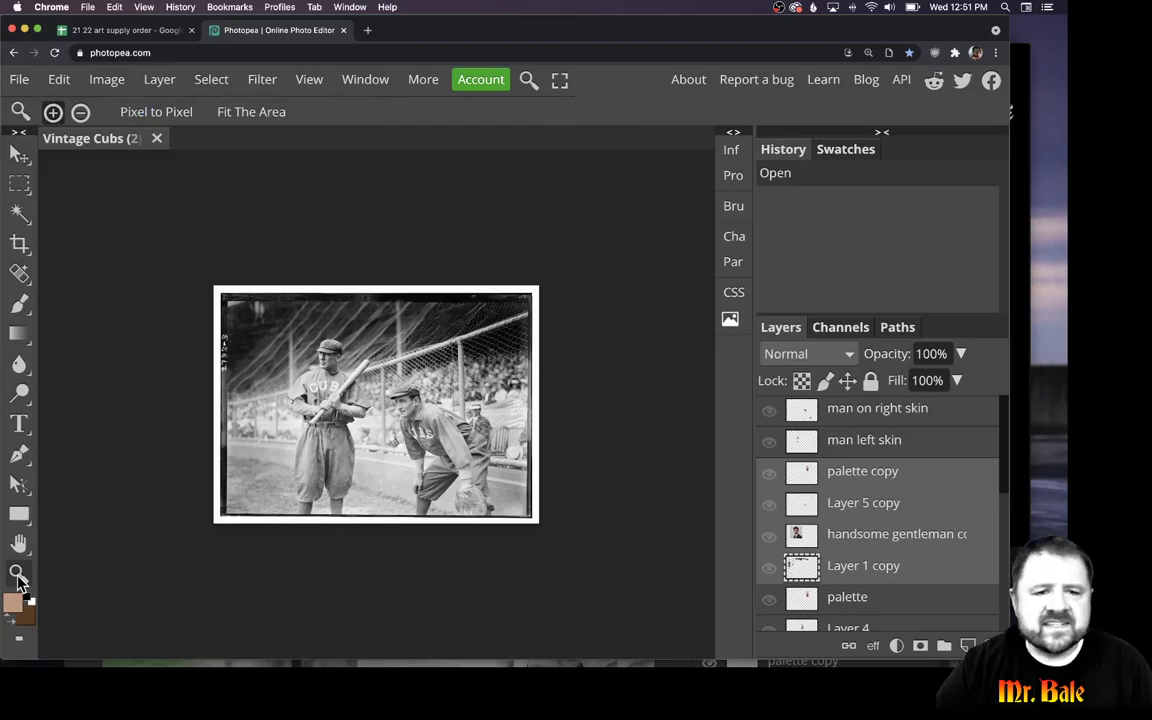
click(346, 470)
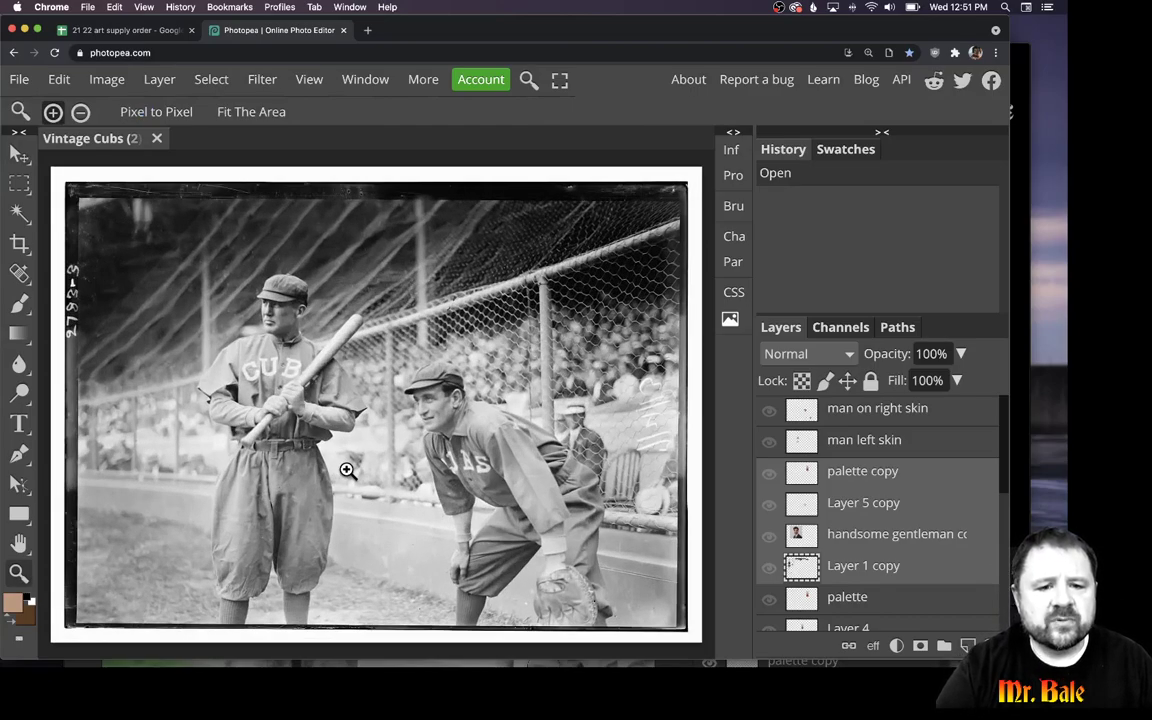
click(348, 432)
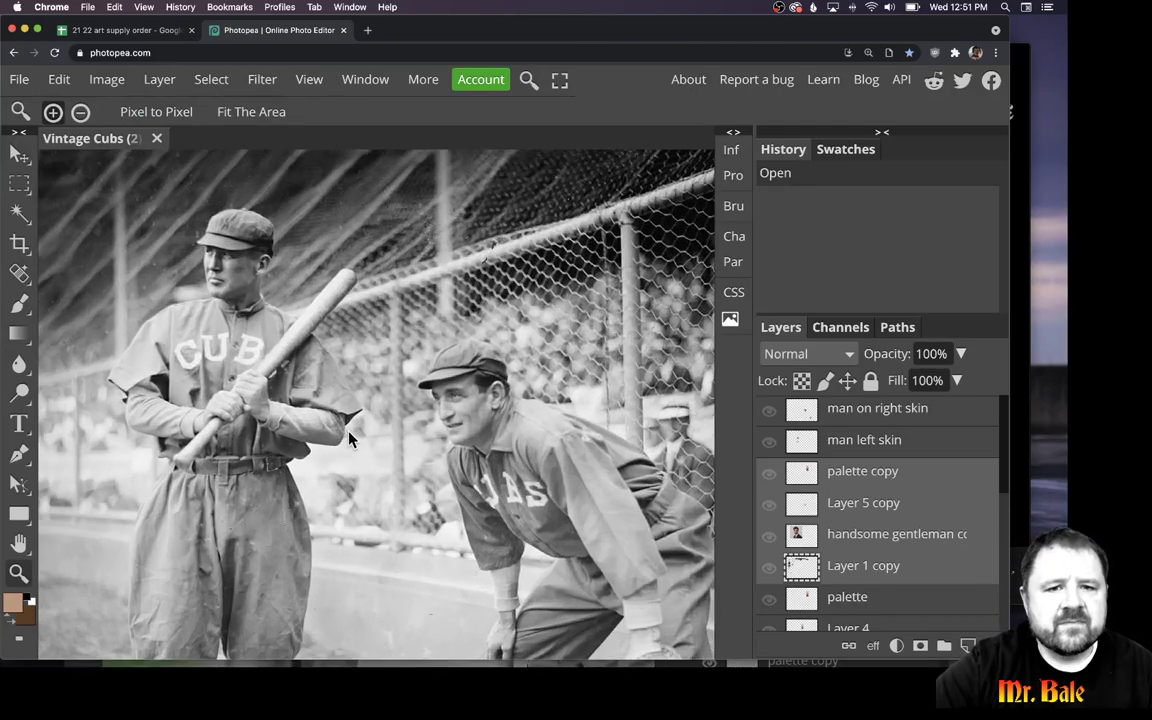
alt+click(348, 432)
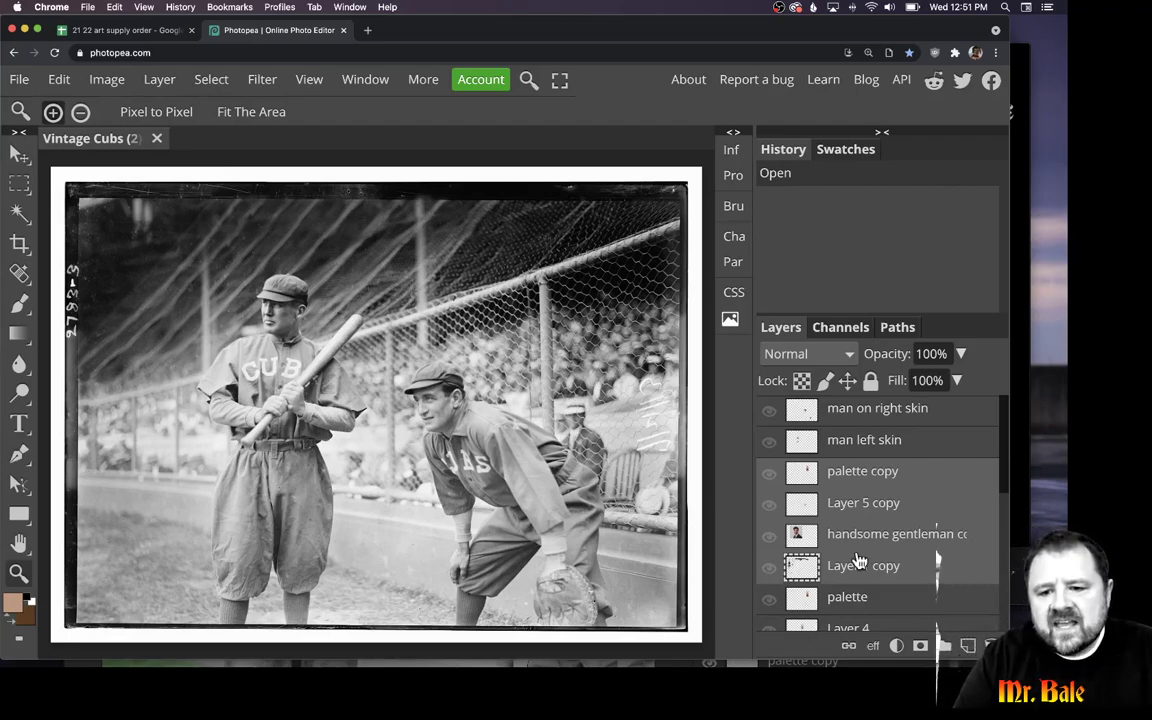
scroll(880, 525, down, 5)
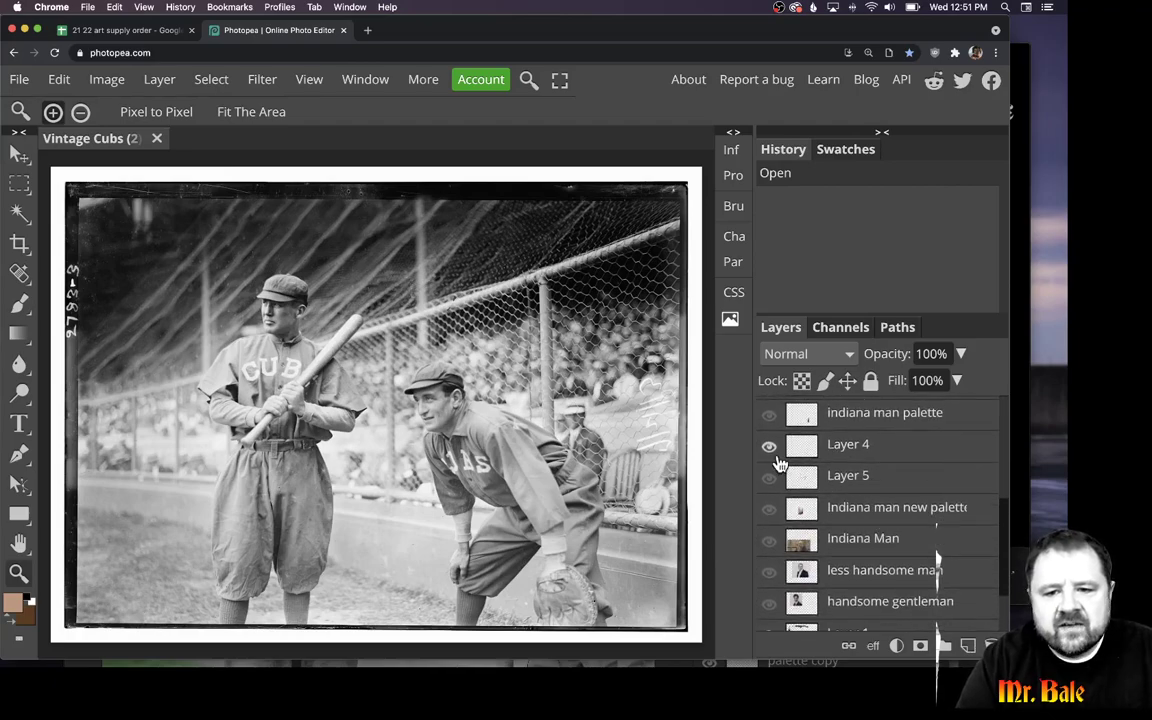
scroll(877, 476, down, 2)
click(769, 551)
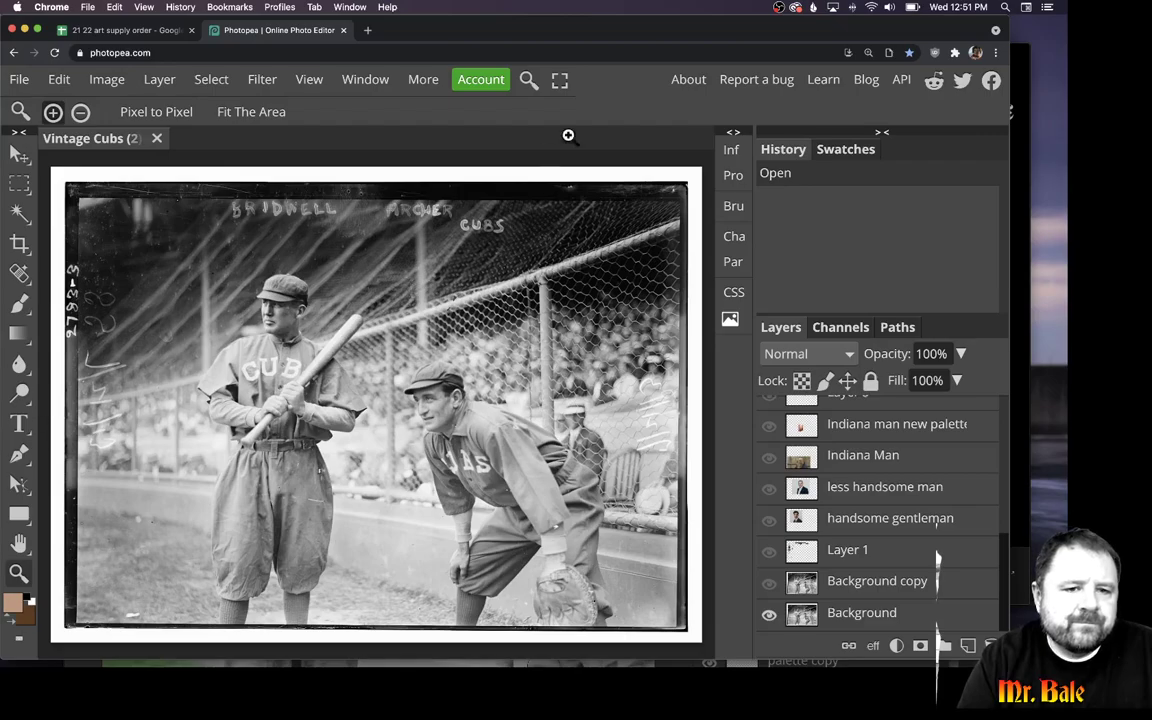
- Zoom in on the photo's left edge and pan to the batter's head and BRIDWELL lettering
scroll(944, 520, up, 5)
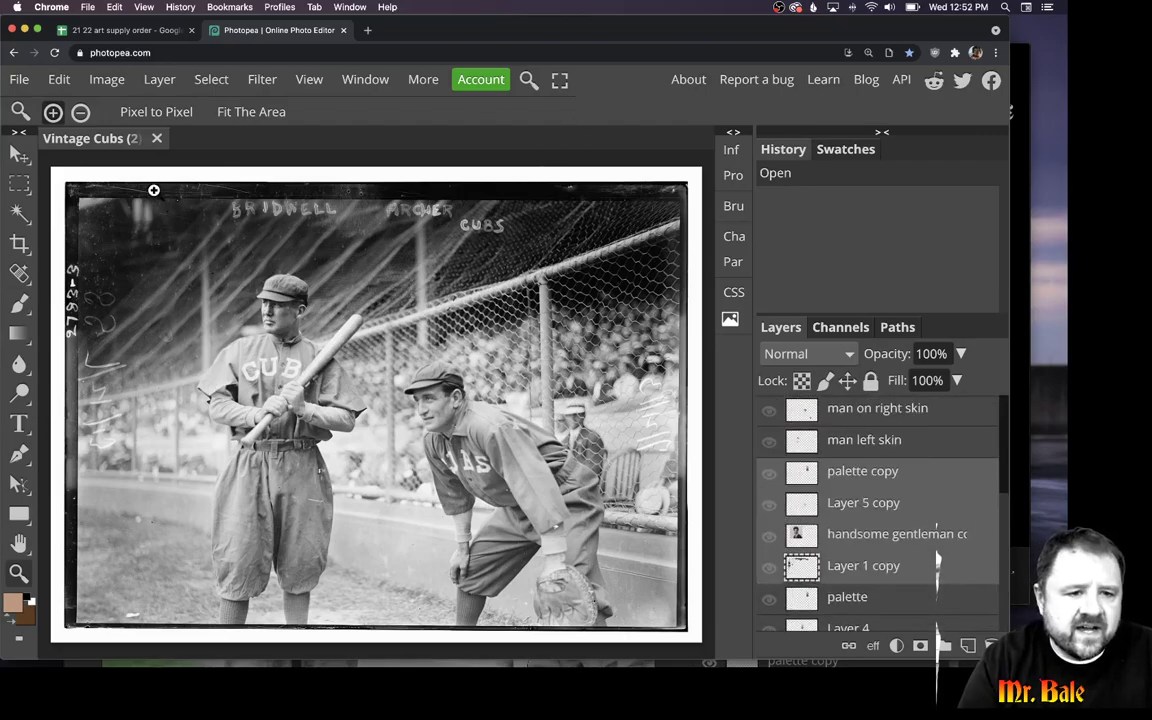
click(95, 316)
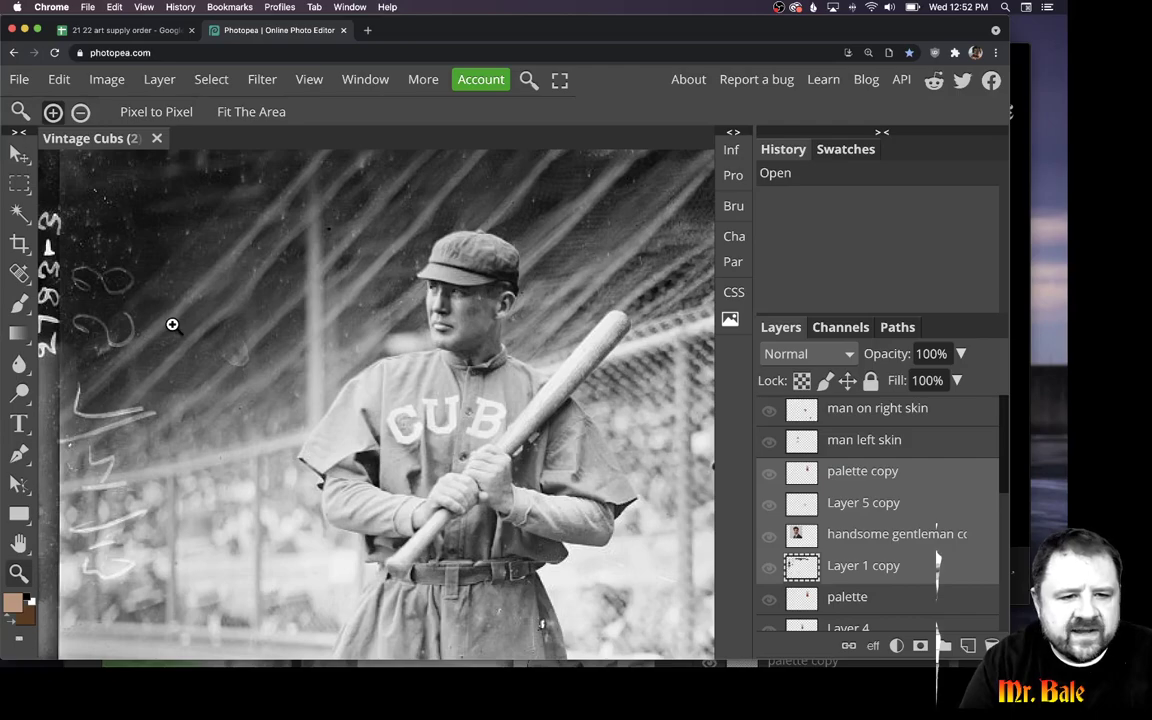
scroll(172, 324, up, 4)
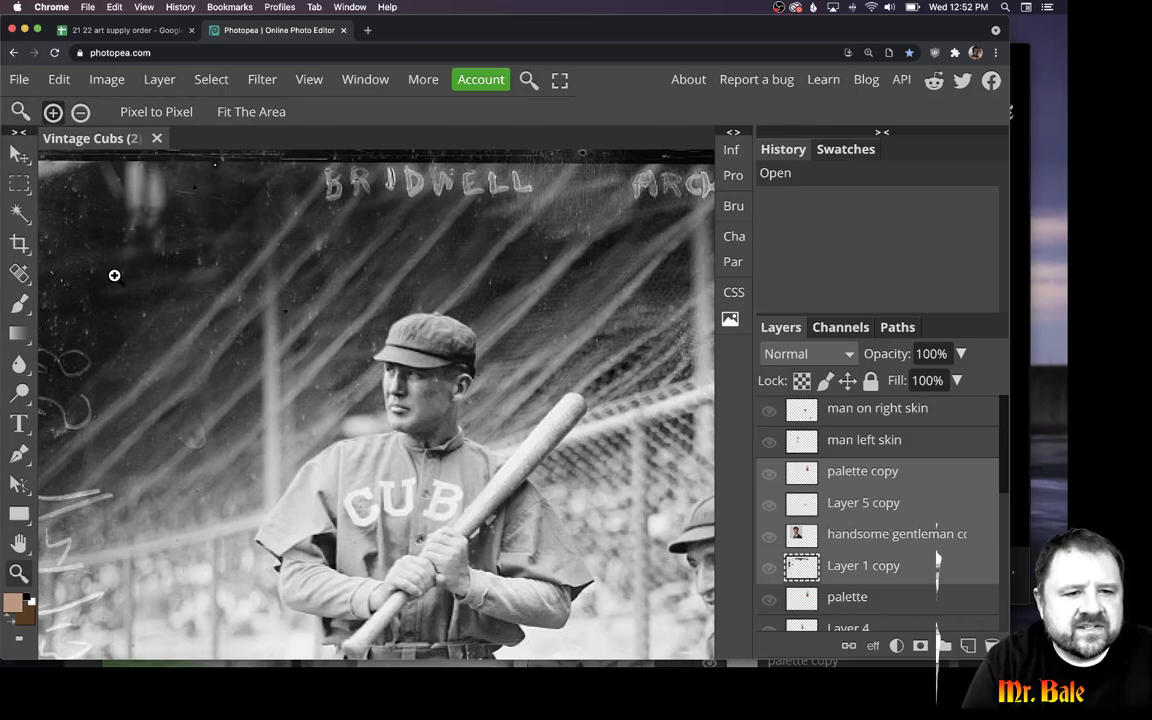
scroll(114, 275, right, 3)
scroll(114, 275, right, 3)
scroll(114, 275, left, 6)
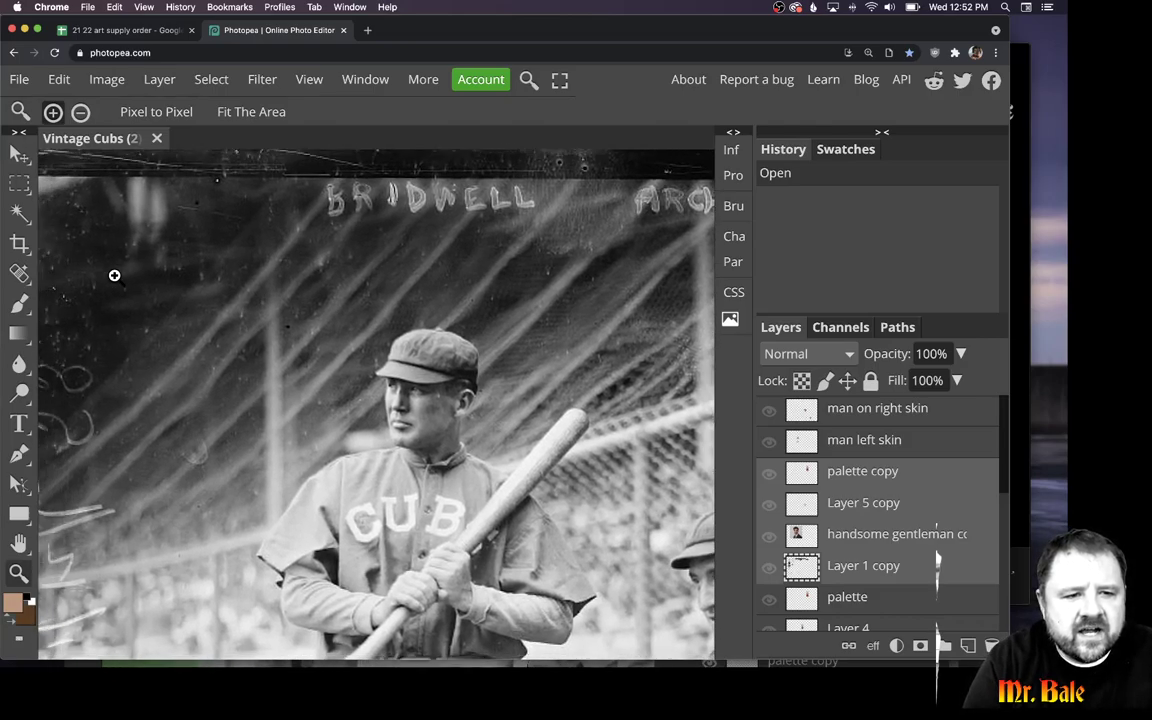
scroll(114, 275, down, 2)
scroll(114, 275, down, 1)
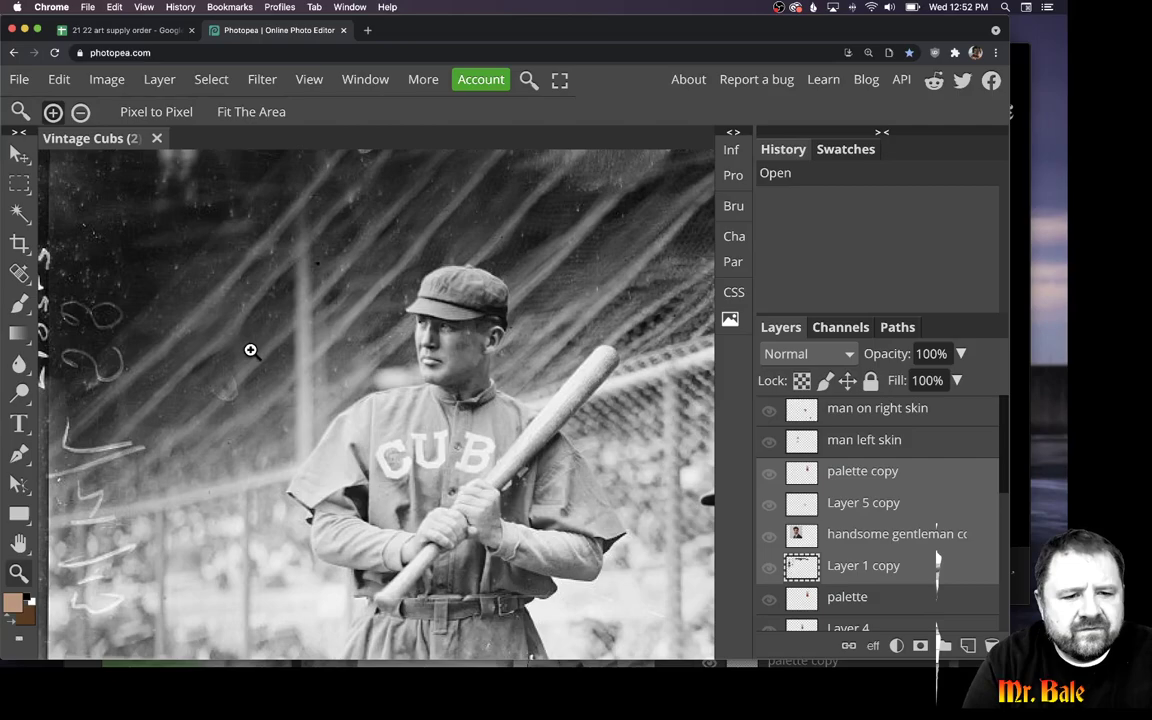
scroll(244, 345, right, 6)
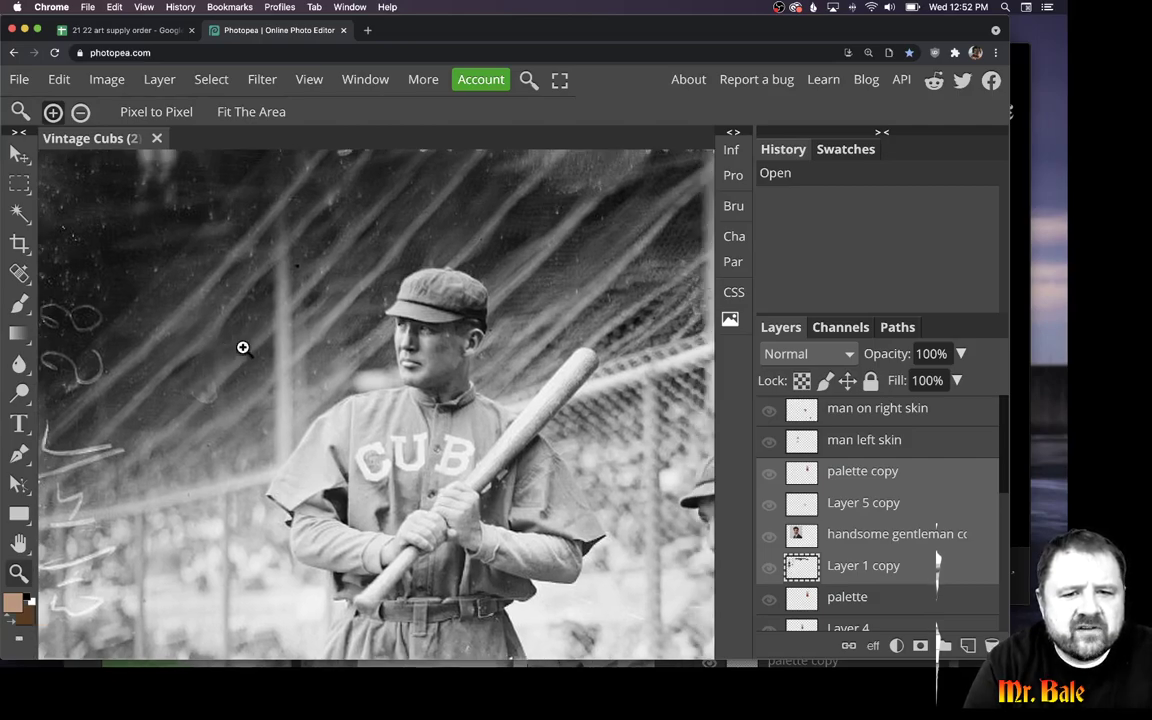
scroll(244, 345, up, 3)
scroll(244, 345, right, 3)
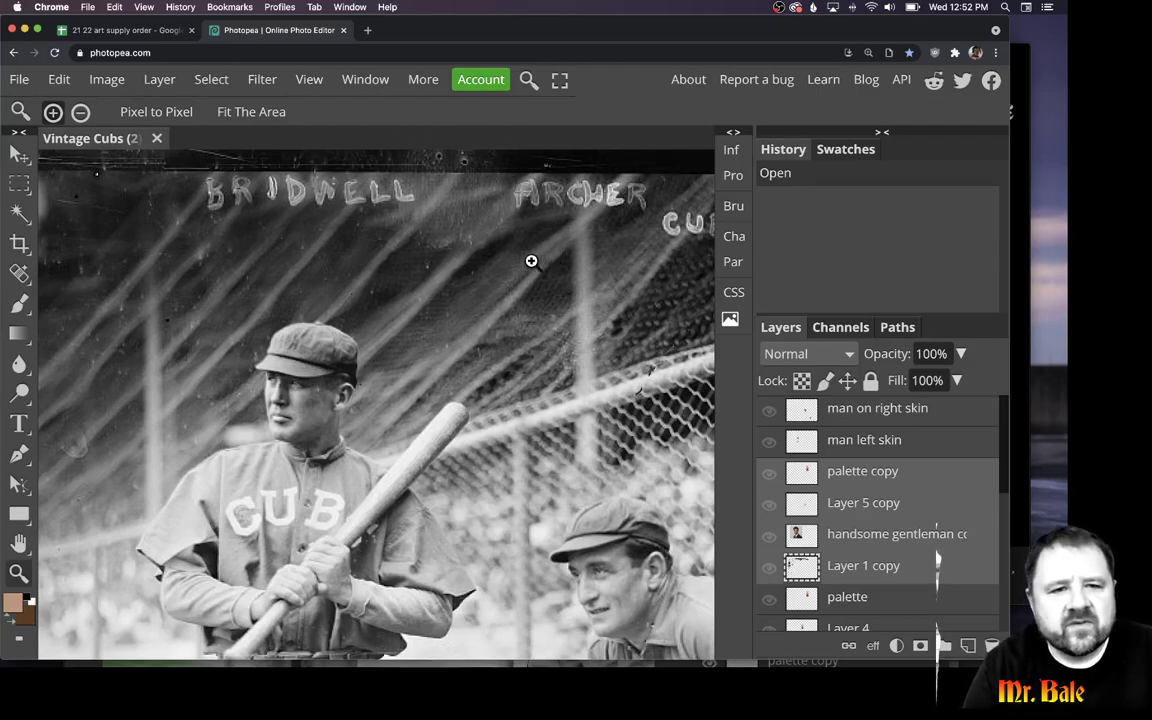
scroll(531, 261, right, 3)
scroll(531, 261, down, 1)
scroll(531, 261, right, 15)
scroll(531, 261, down, 5)
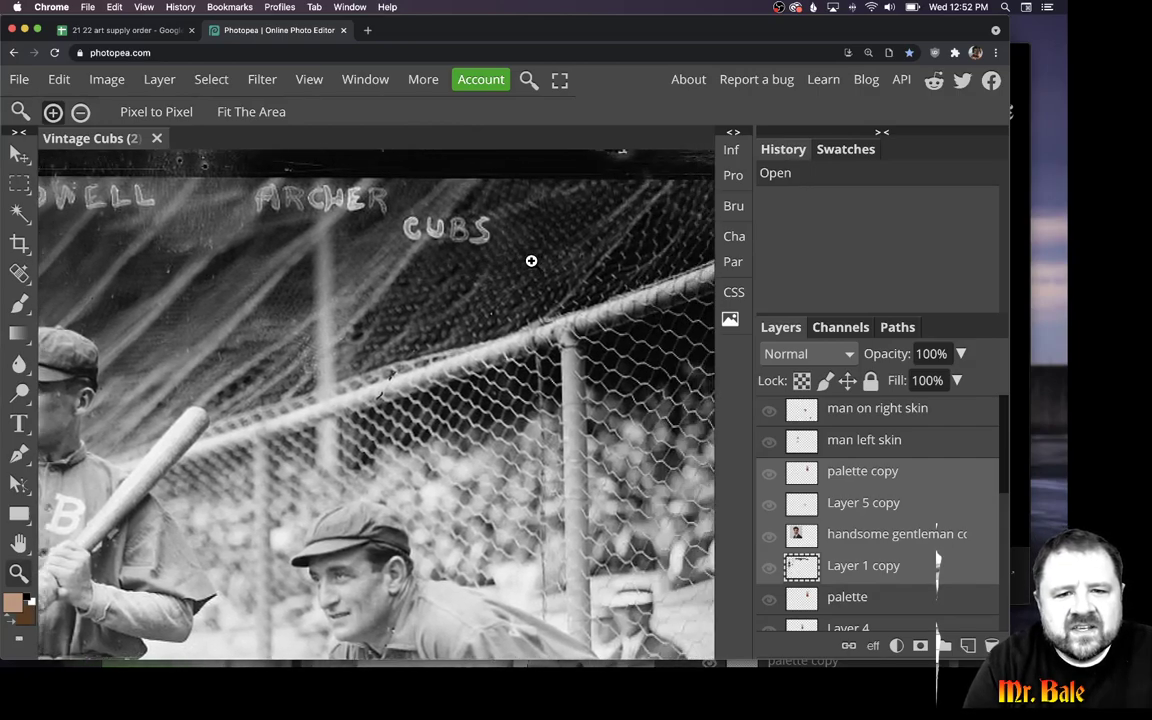
scroll(531, 261, down, 20)
scroll(531, 261, right, 6)
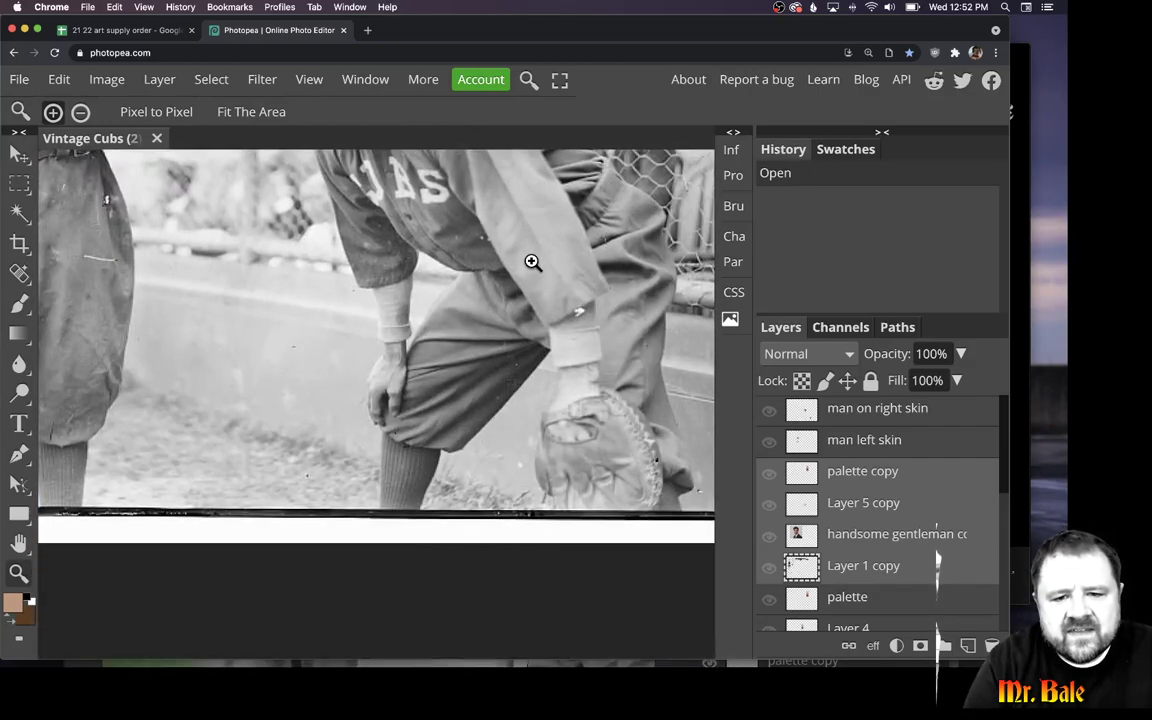
scroll(531, 261, right, 2)
scroll(531, 261, up, 2)
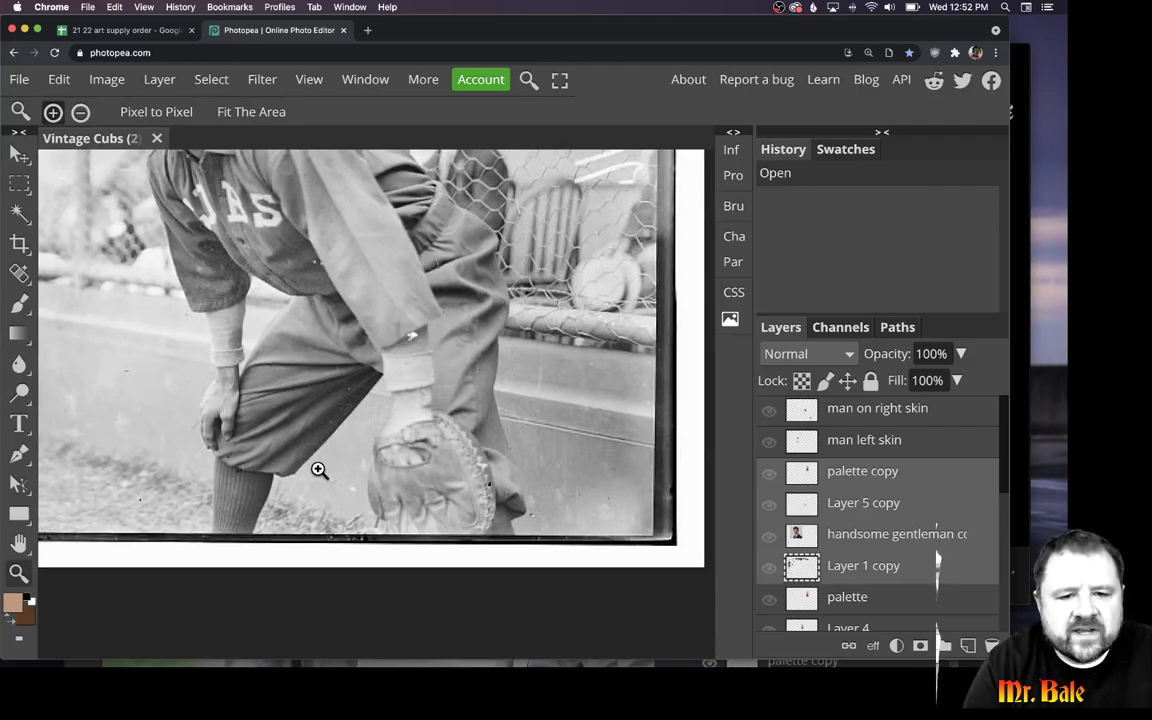
scroll(318, 469, left, 6)
scroll(318, 469, up, 3)
scroll(318, 469, right, 4)
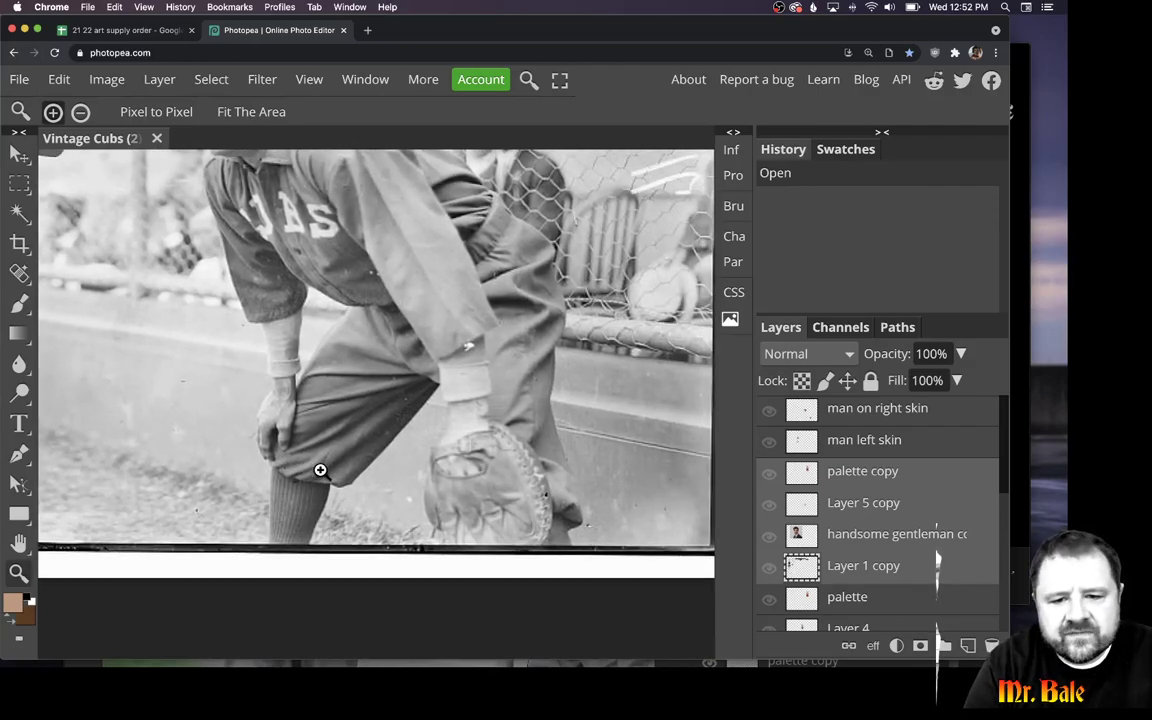
scroll(452, 398, left, 15)
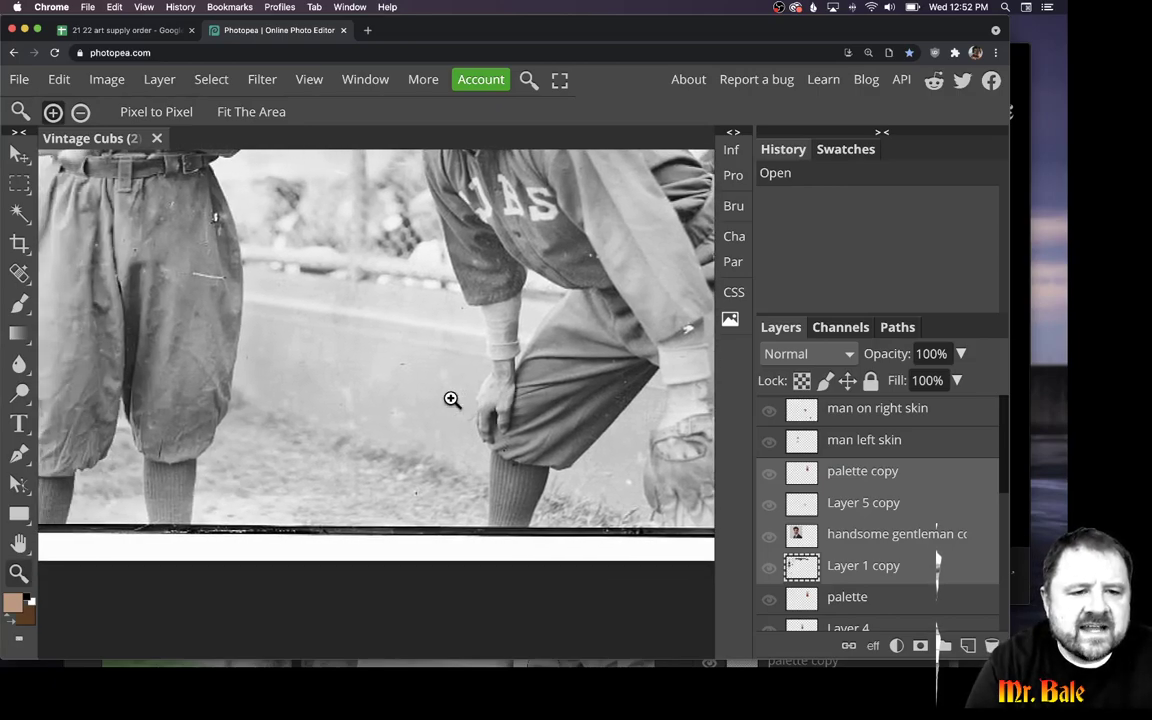
scroll(452, 398, up, 5)
scroll(452, 398, left, 2)
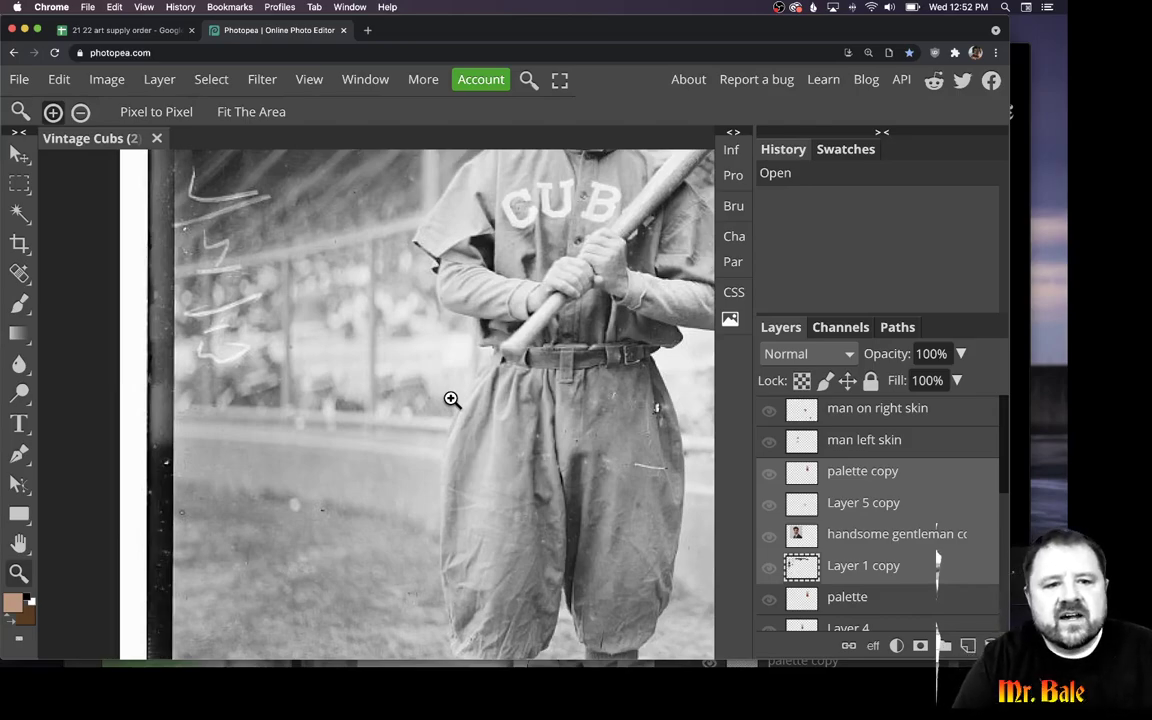
scroll(452, 398, up, 8)
scroll(452, 398, right, 1)
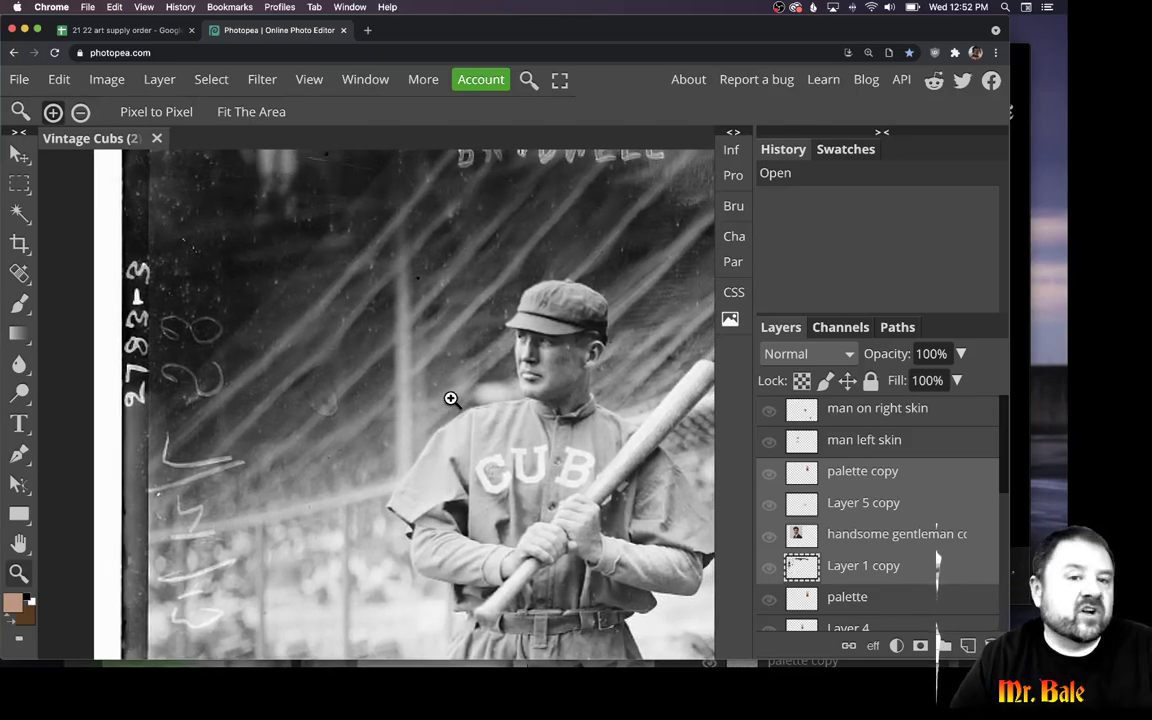
scroll(451, 398, up, 1)
scroll(451, 398, right, 1)
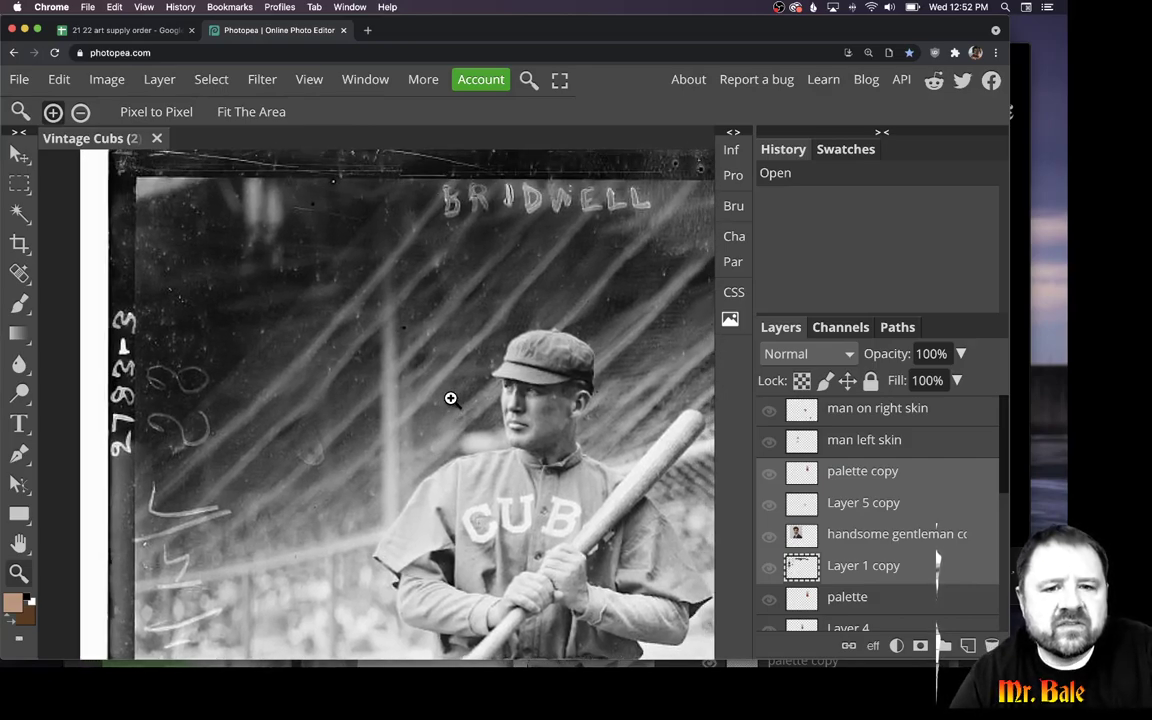
- Toggle the retouched Layer 1 copy on and off to compare it against the original lettering
click(769, 572)
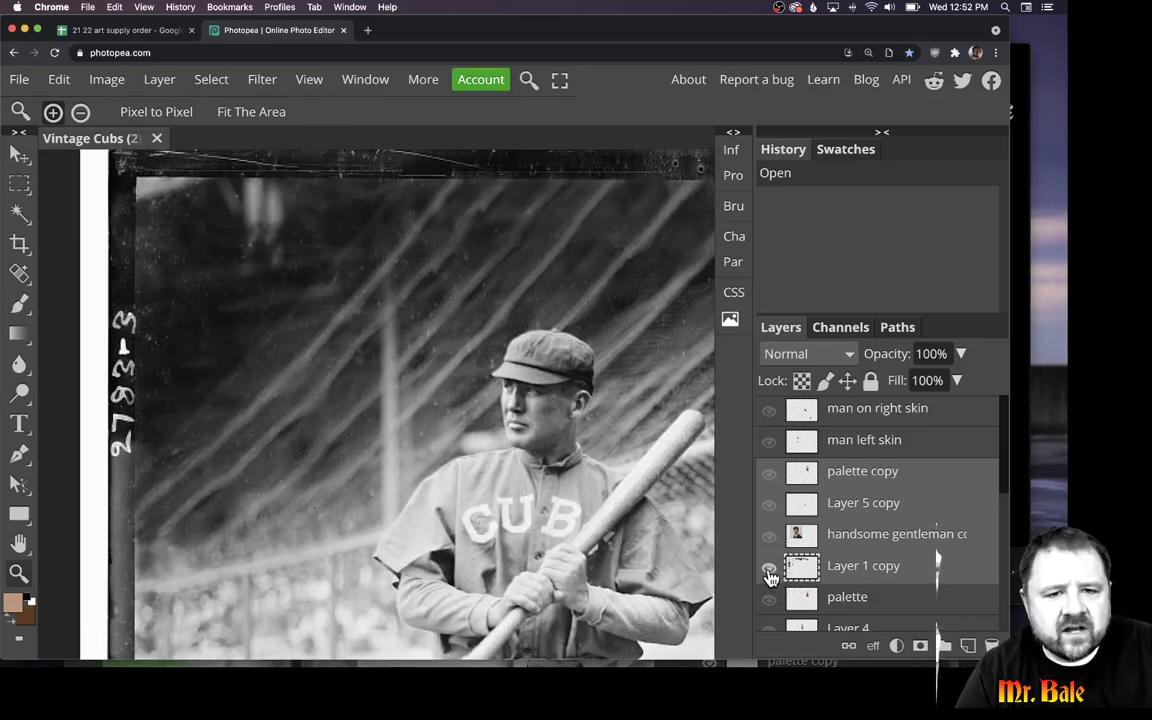
click(769, 572)
click(769, 572)
click(769, 572)
click(769, 572)
click(769, 572)
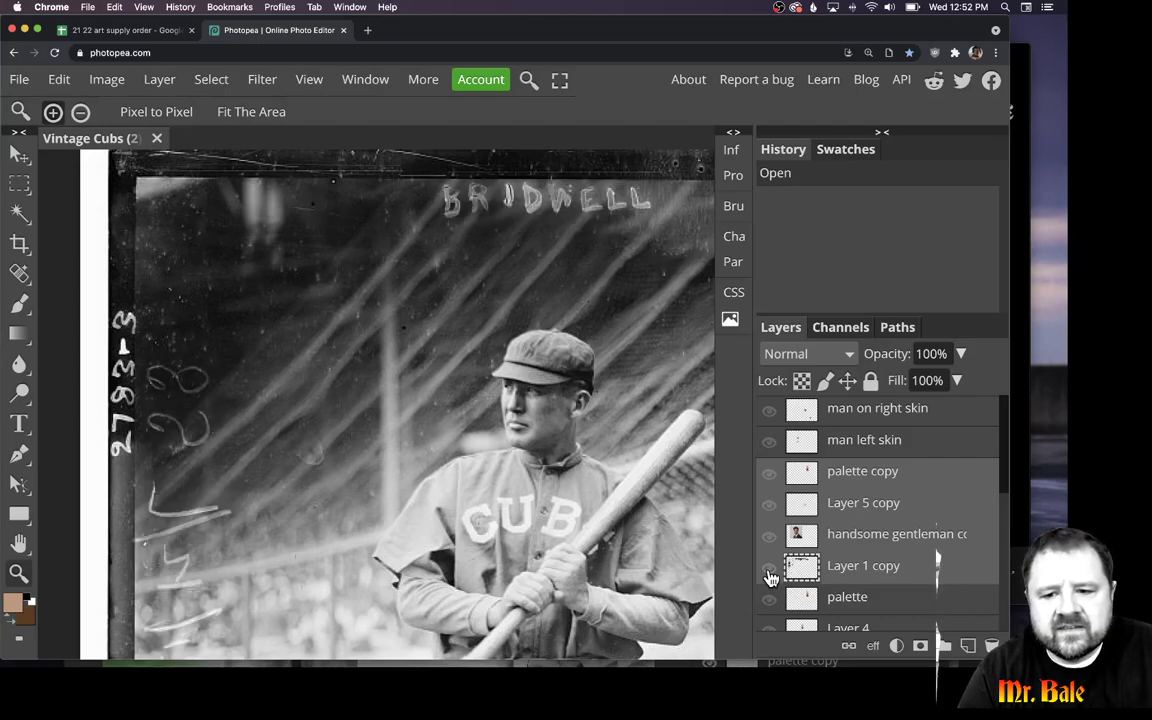
click(769, 572)
click(769, 572)
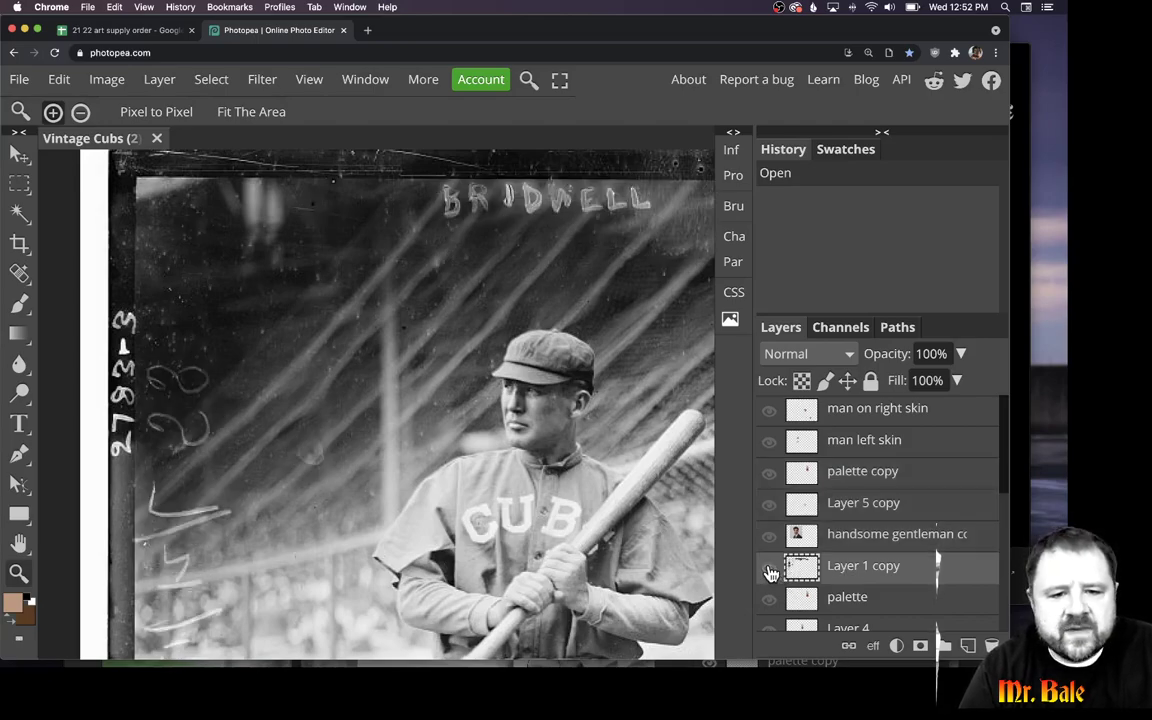
click(769, 572)
click(769, 572)
click(769, 572)
click(769, 572)
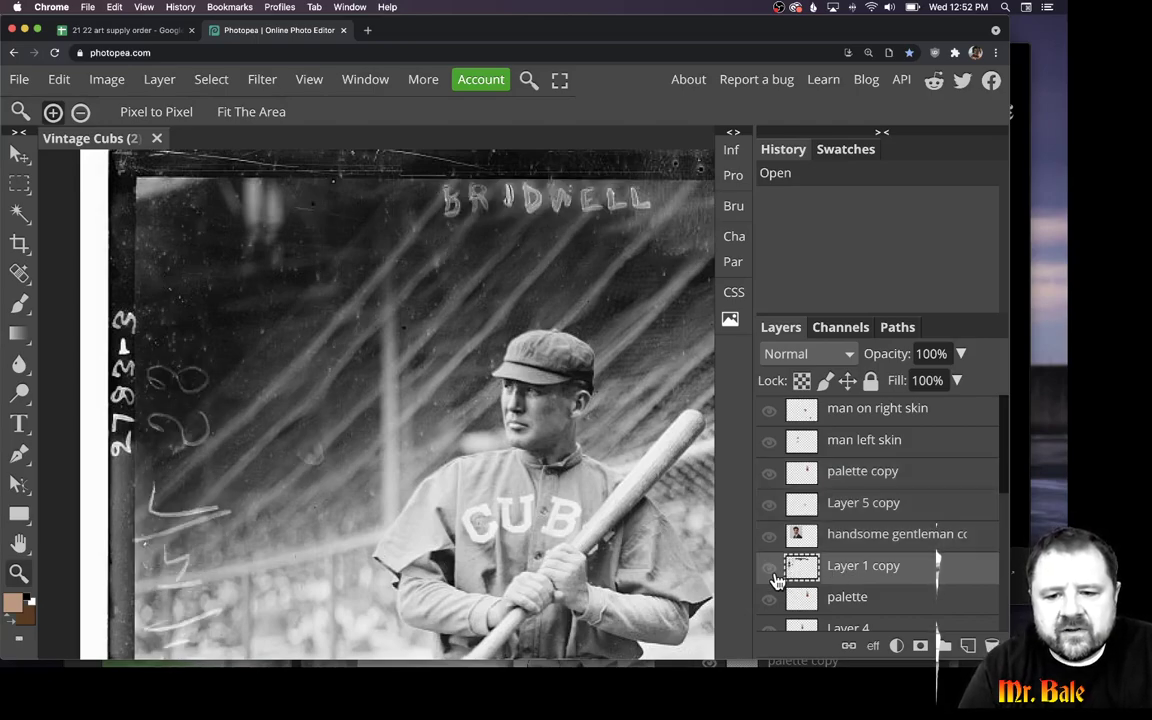
click(771, 574)
- Rename the Layer 1 copy layer to 'Retouch'
double_click(842, 568)
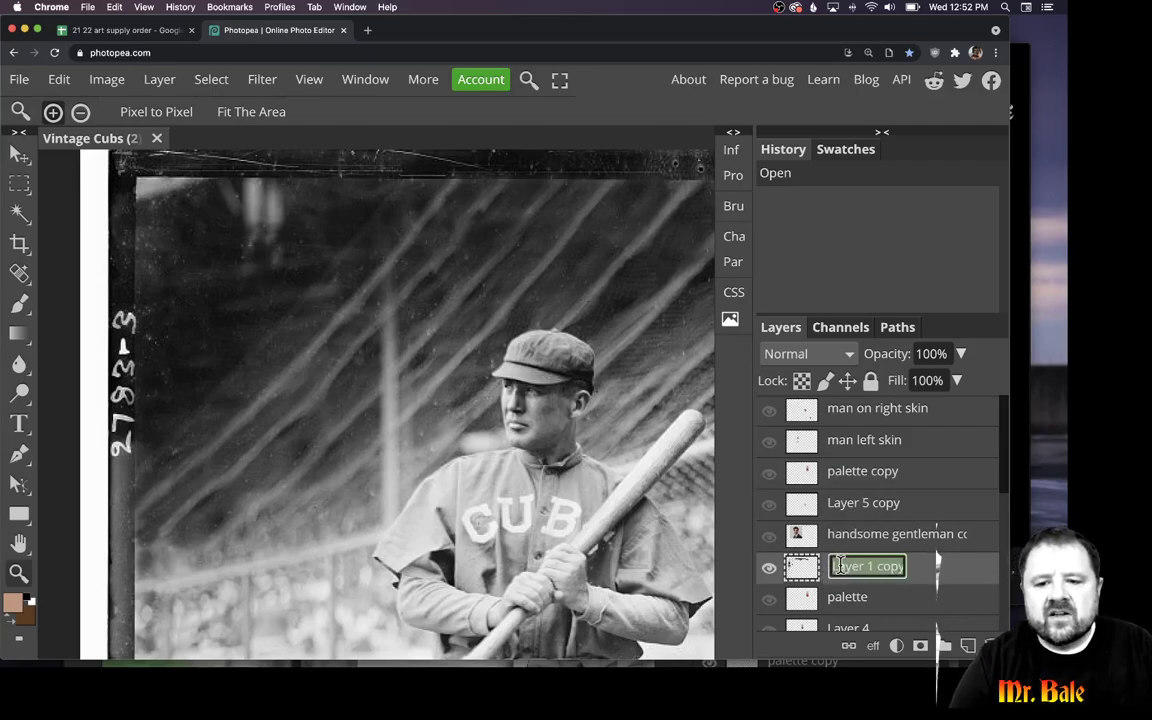
text(Retouch)
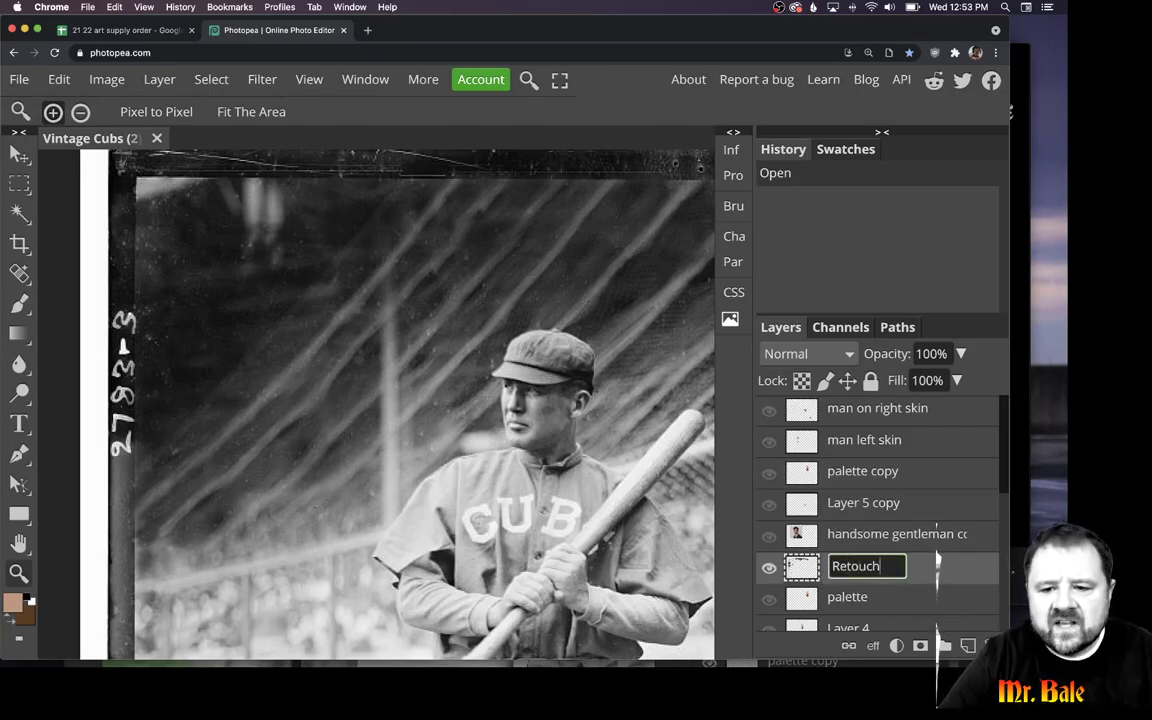
key(Return)
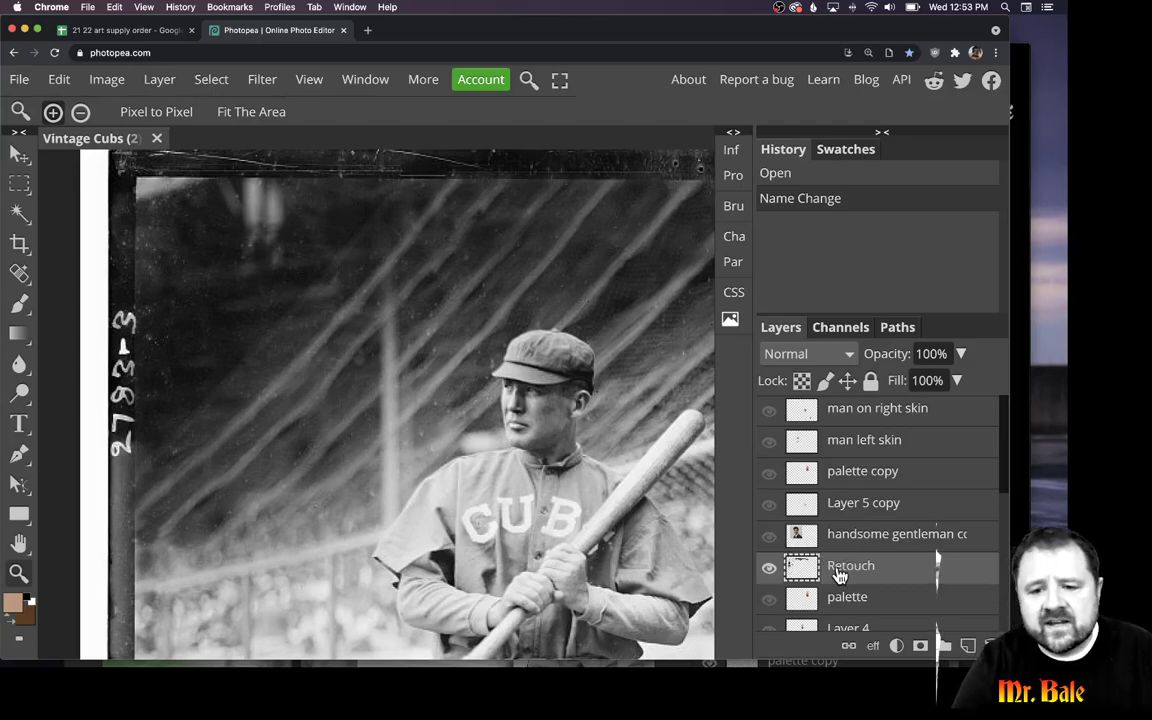
double_click(840, 568)
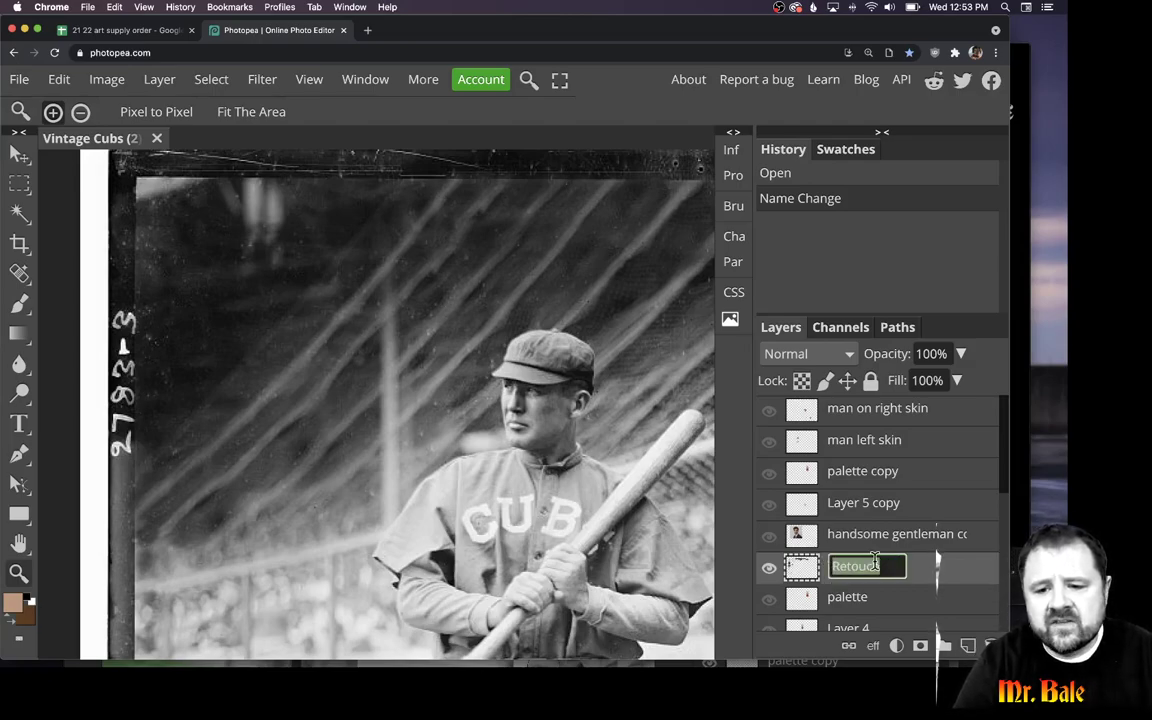
- Compare the close-up with and without the Retouch layer, leaving it switched on
click(768, 572)
click(768, 572)
click(768, 572)
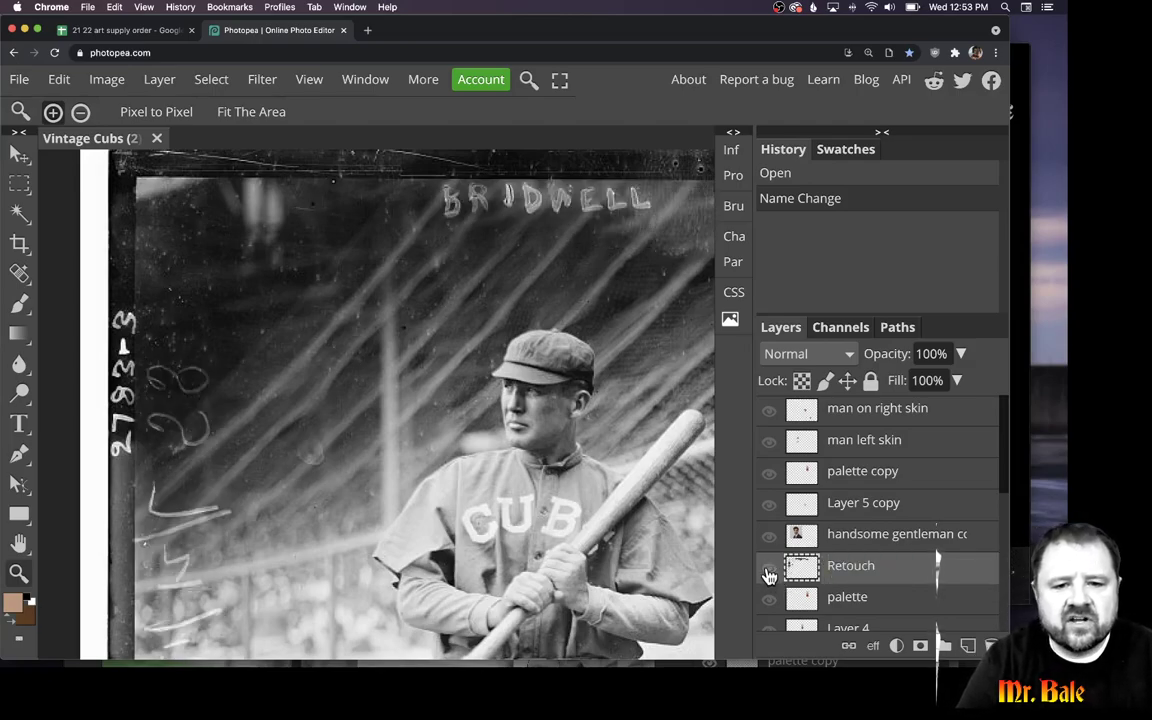
click(768, 572)
click(768, 572)
click(768, 572)
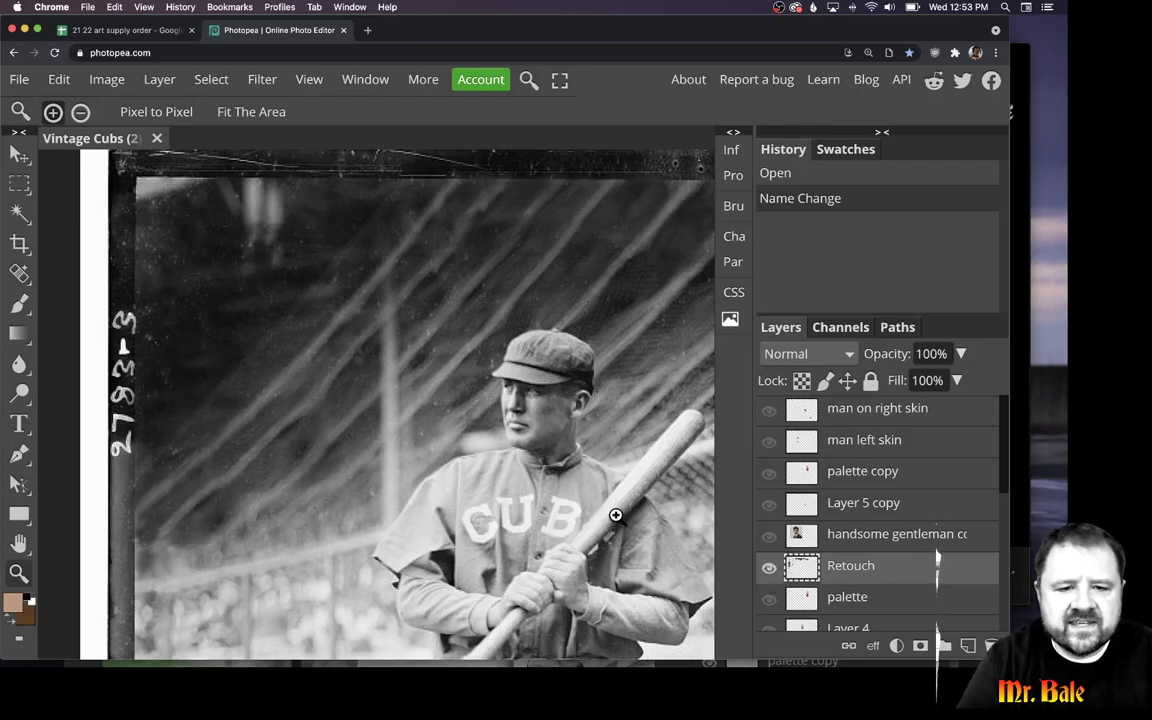
click(768, 574)
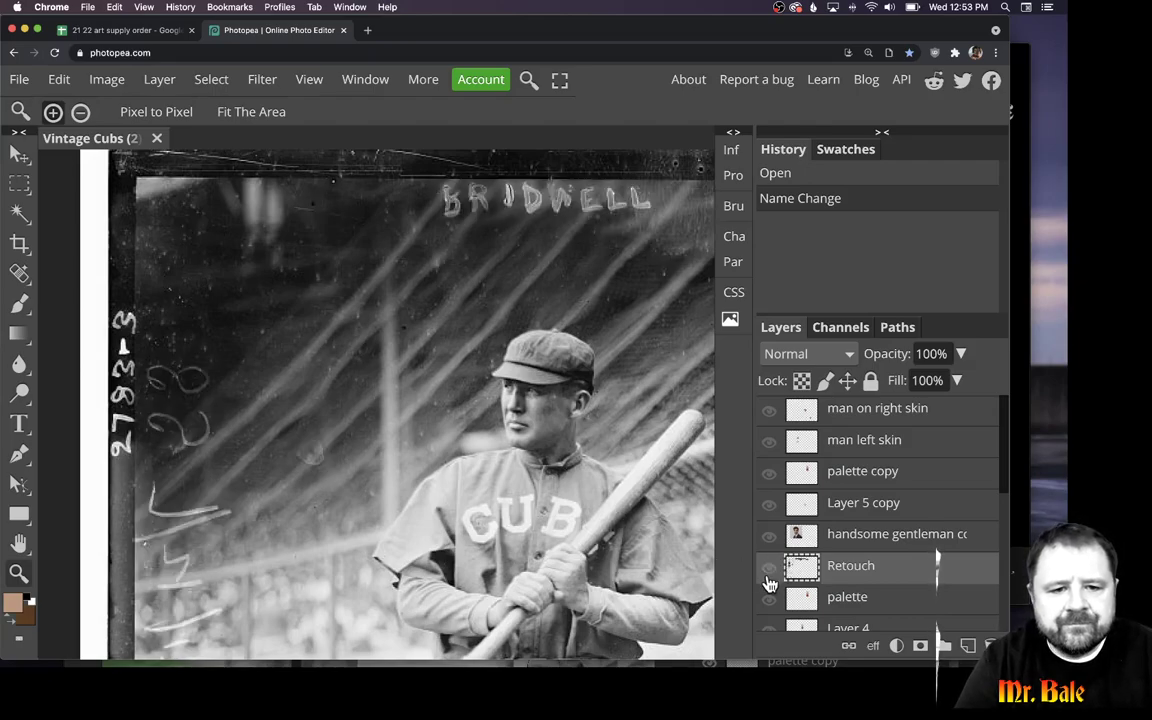
click(769, 580)
click(769, 580)
click(769, 580)
click(769, 580)
click(769, 580)
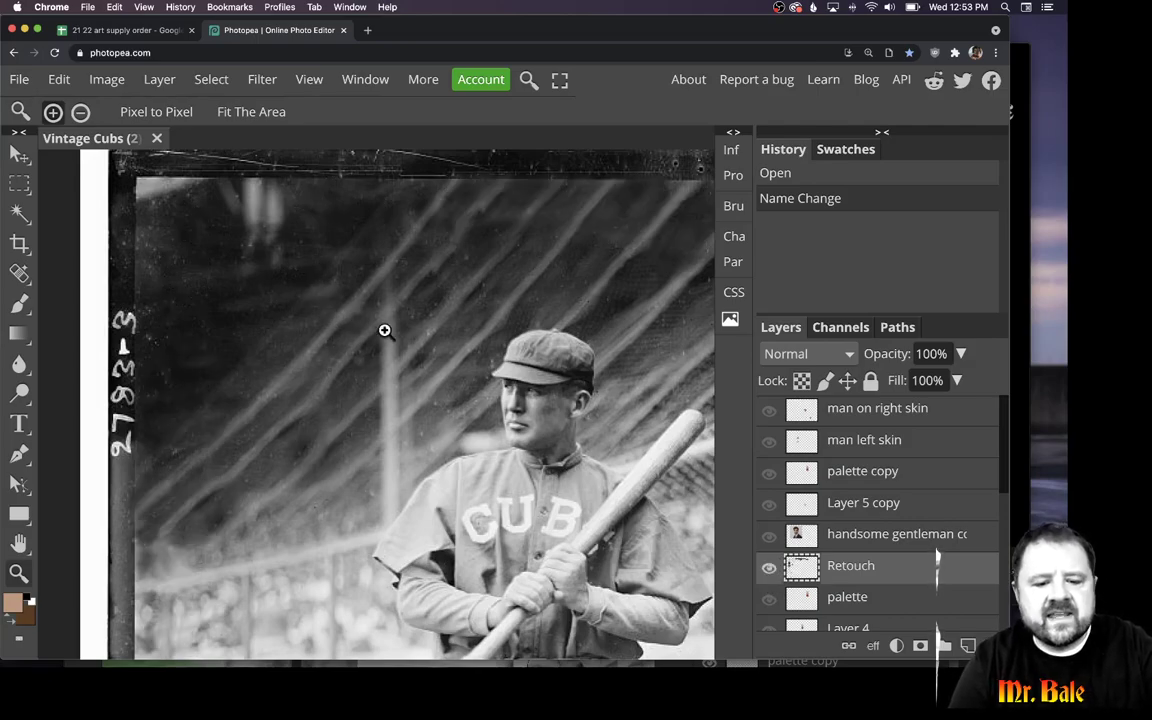
- Fit the whole photo in view and compare it with and without the Retouch layer, ending with it on
drag(503, 342, 402, 171)
key(ctrl+0)
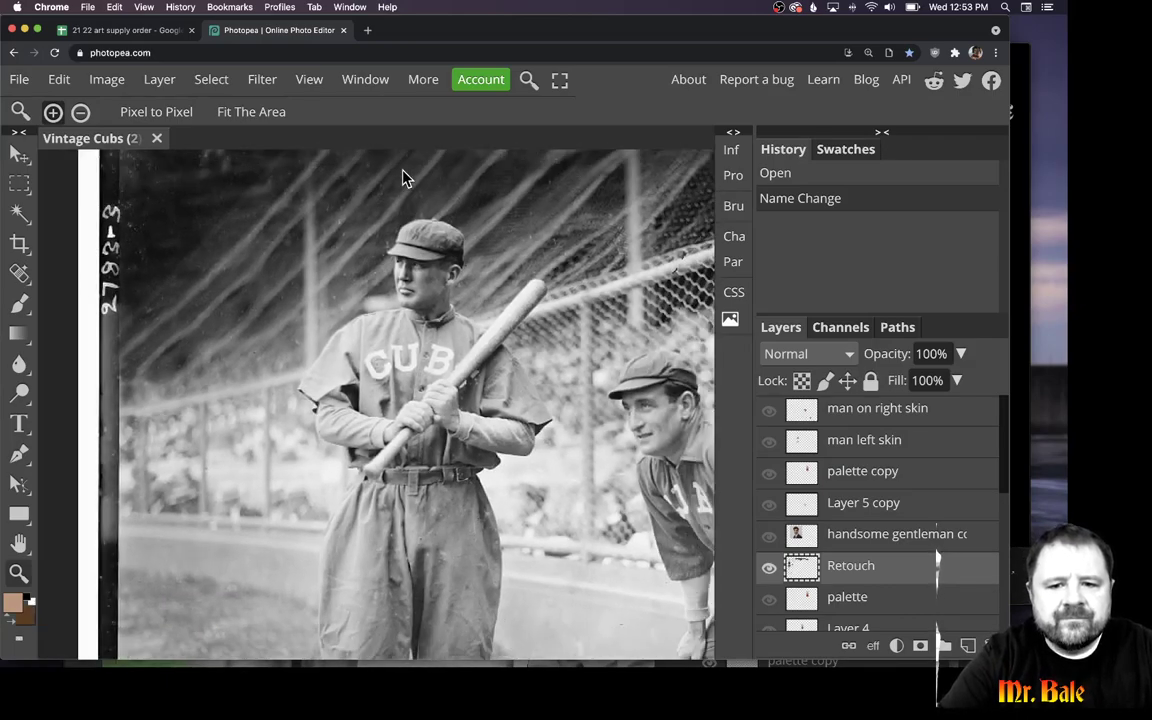
click(769, 567)
click(769, 567)
click(769, 567)
click(769, 567)
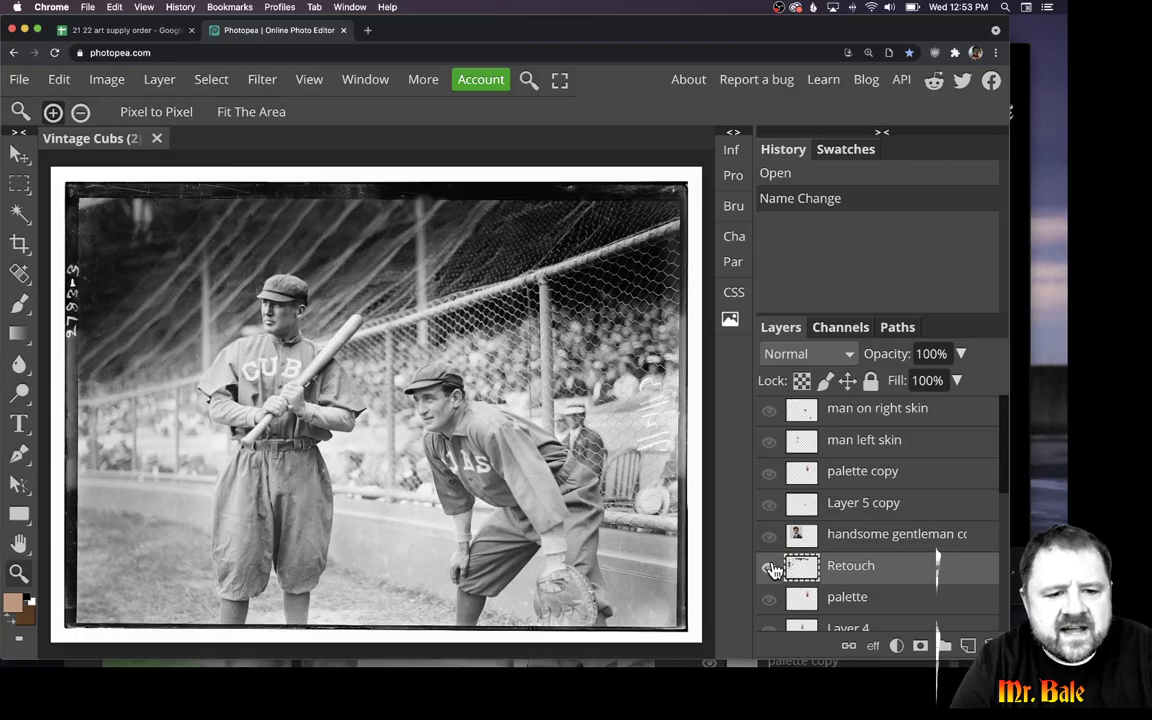
click(769, 567)
click(769, 567)
click(769, 567)
click(769, 567)
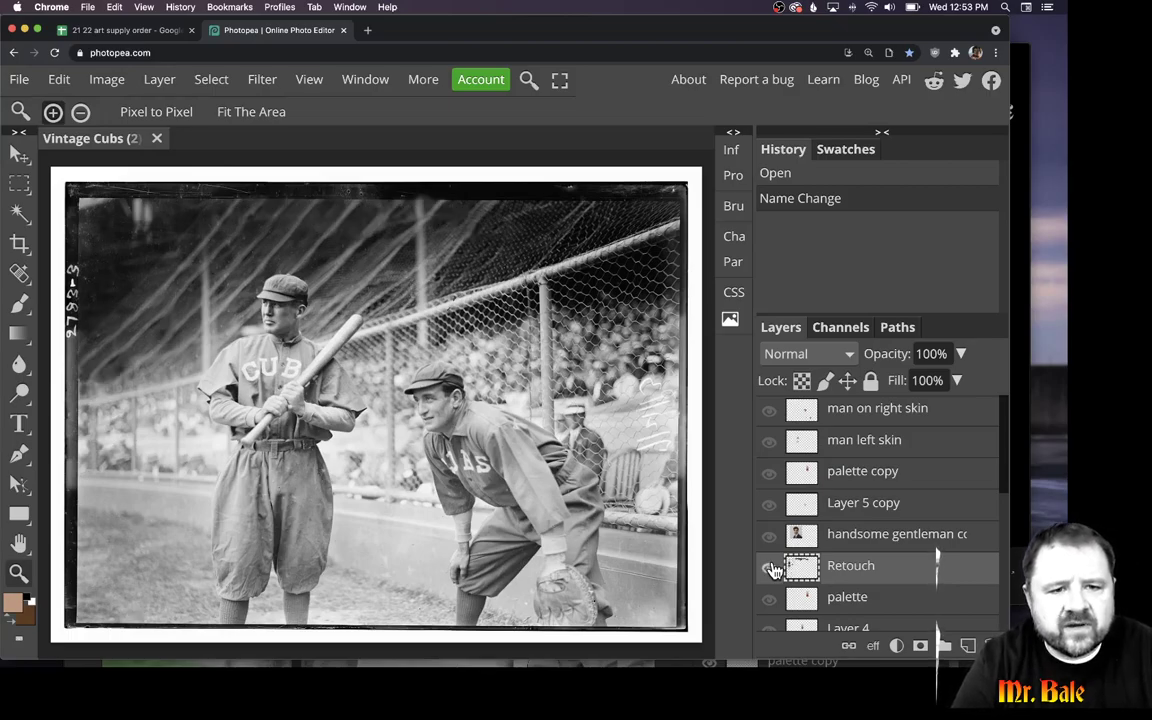
click(769, 567)
click(769, 567)
click(769, 567)
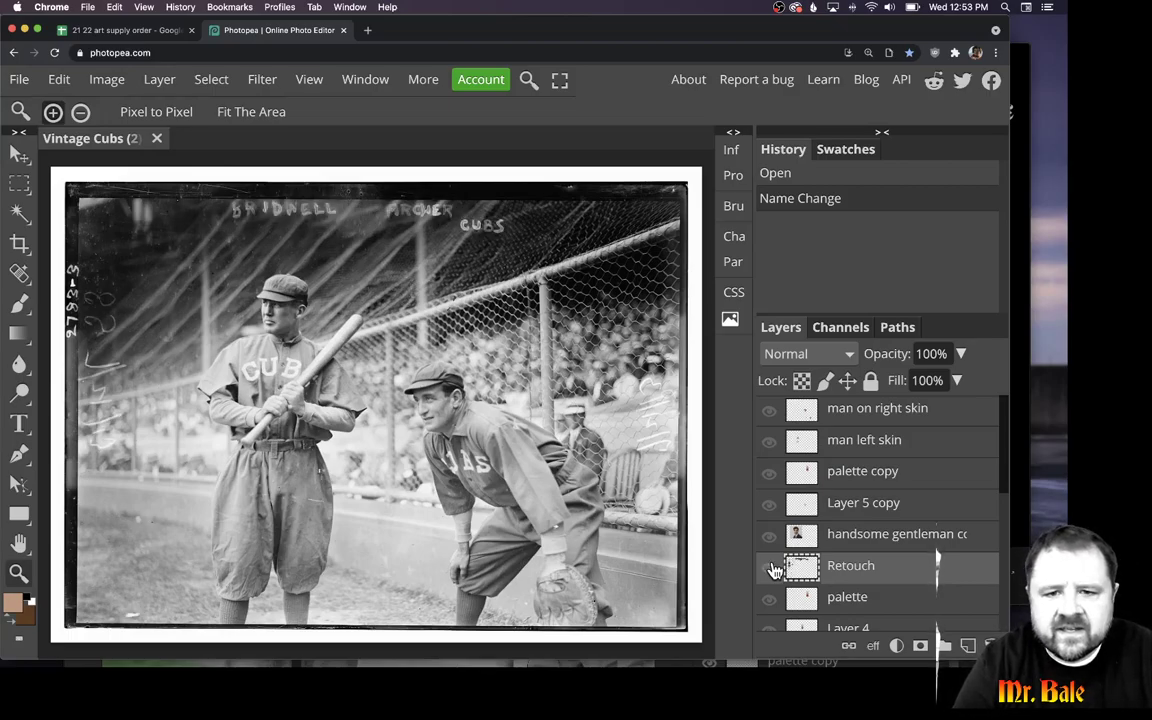
click(769, 567)
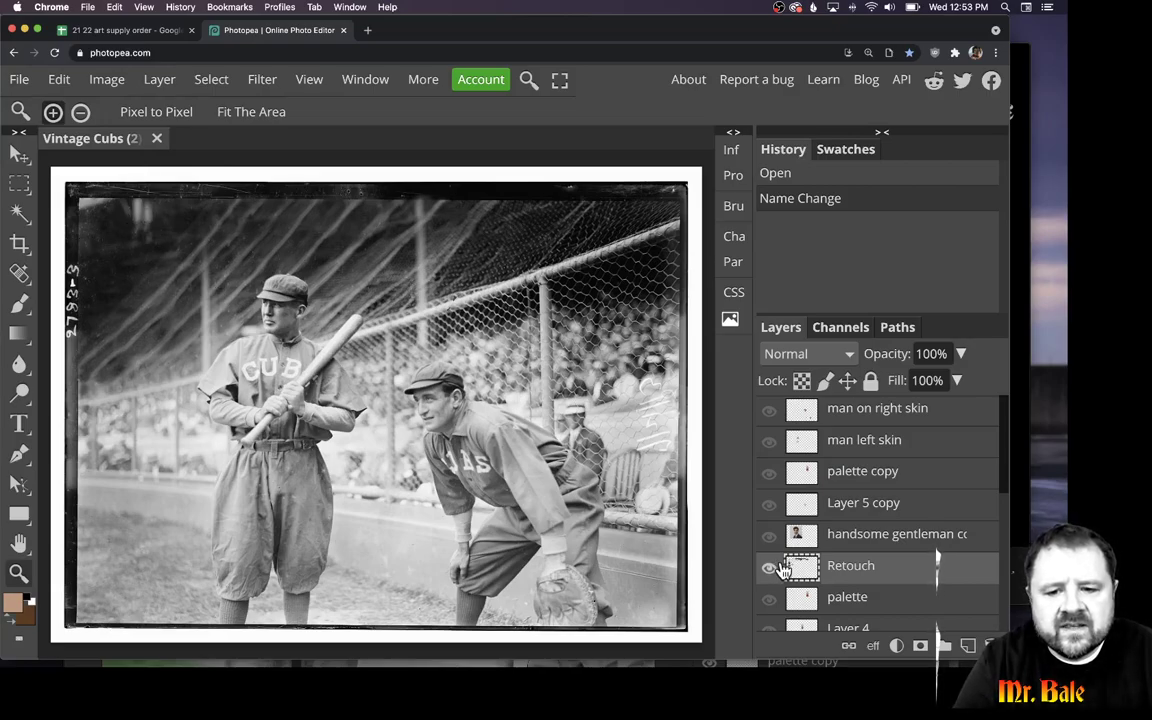
click(769, 570)
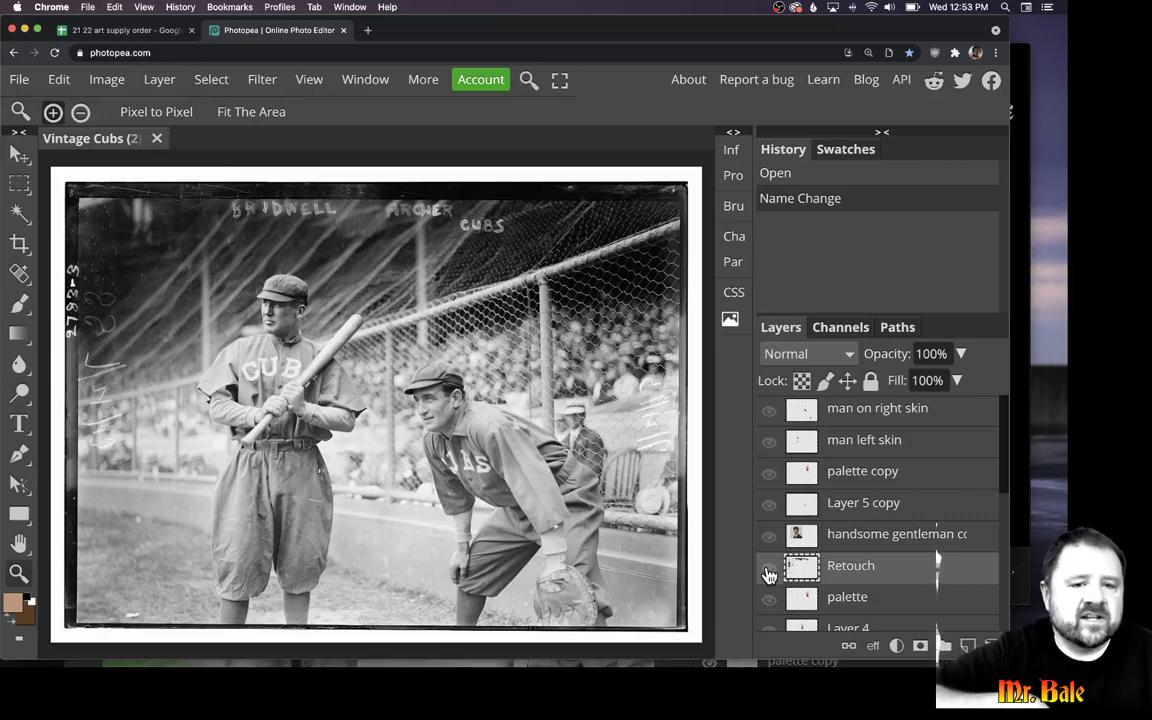
click(769, 570)
click(769, 570)
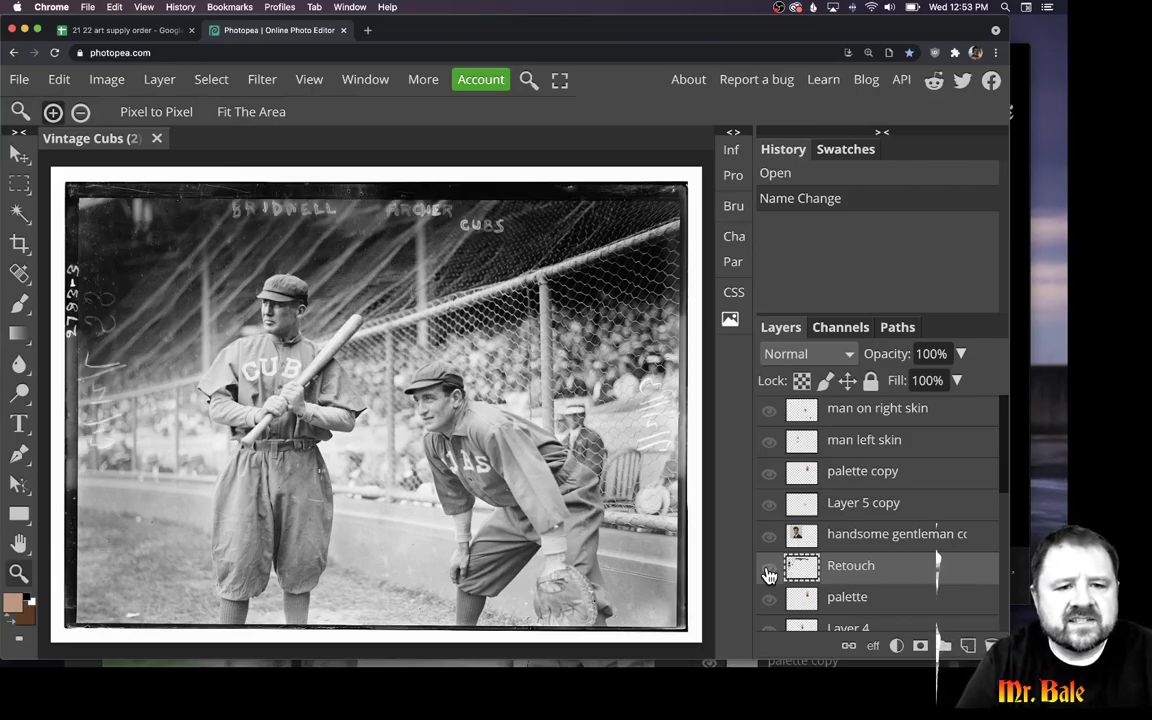
click(769, 570)
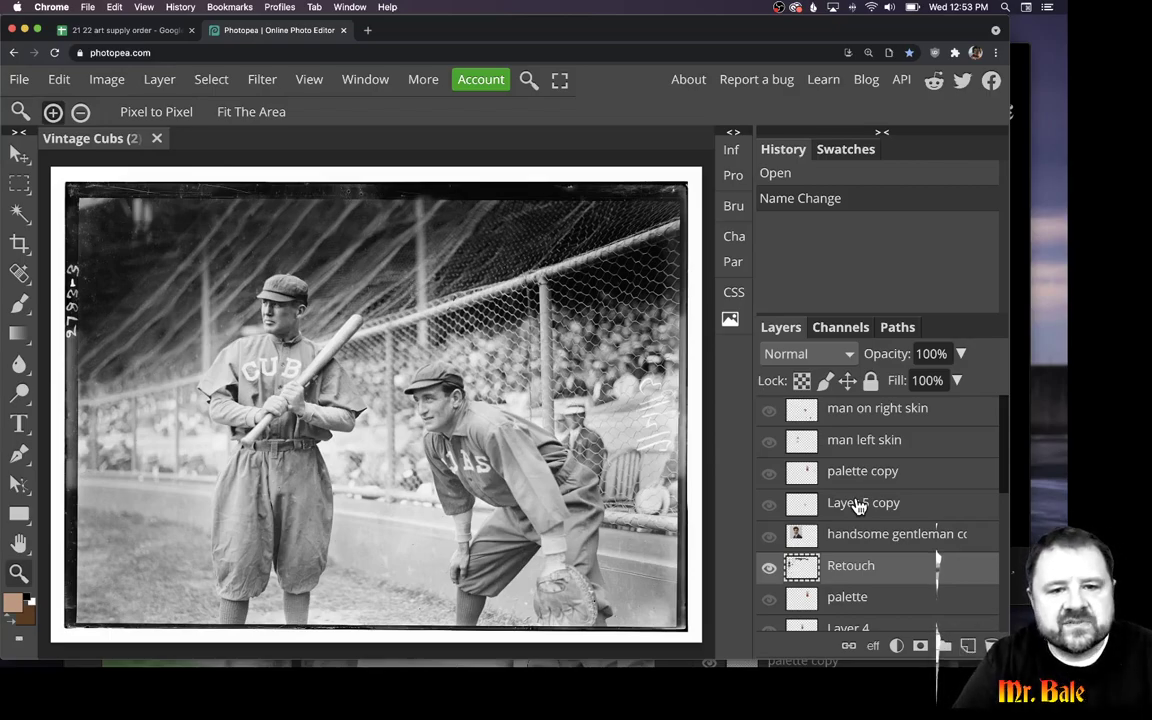
- Hide the Retouch layer, undoing an accidental move of the palette layer
click(769, 567)
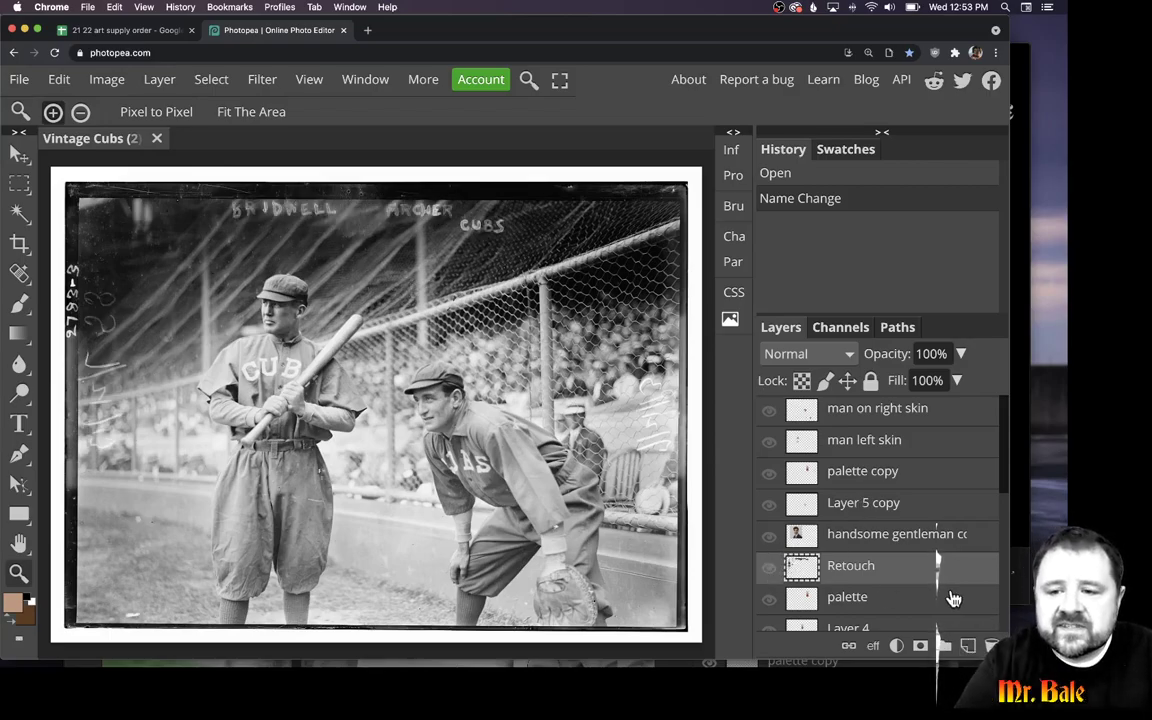
drag(953, 598, 940, 567)
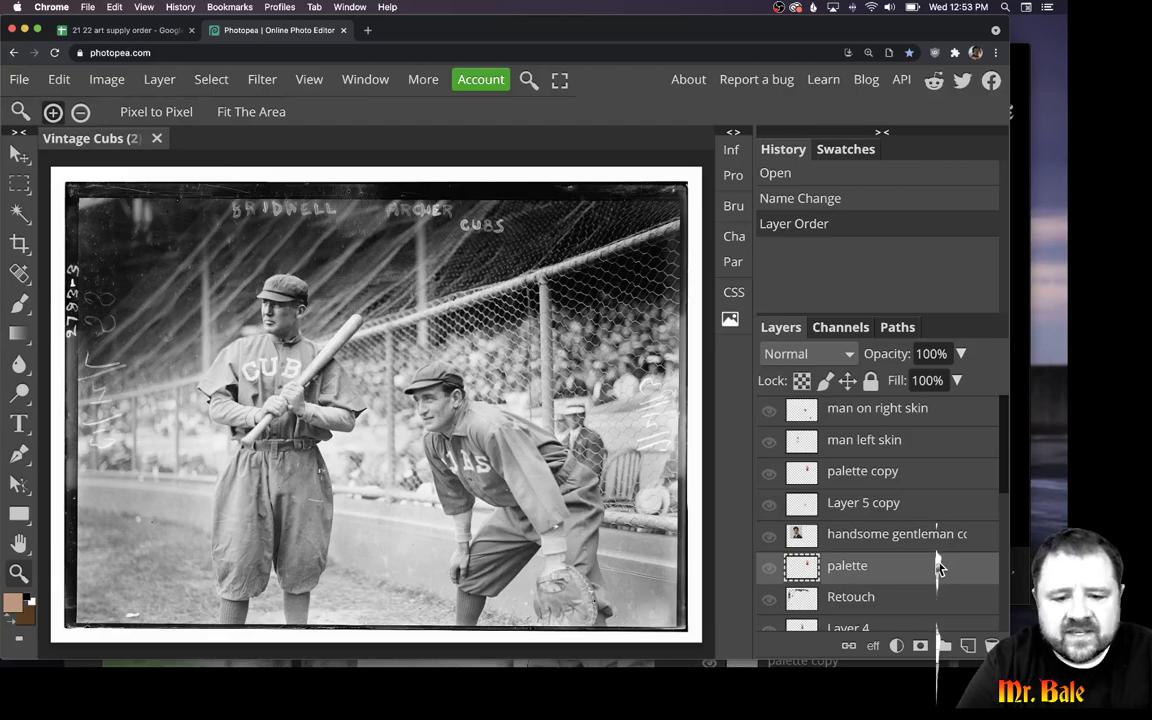
key(super+z)
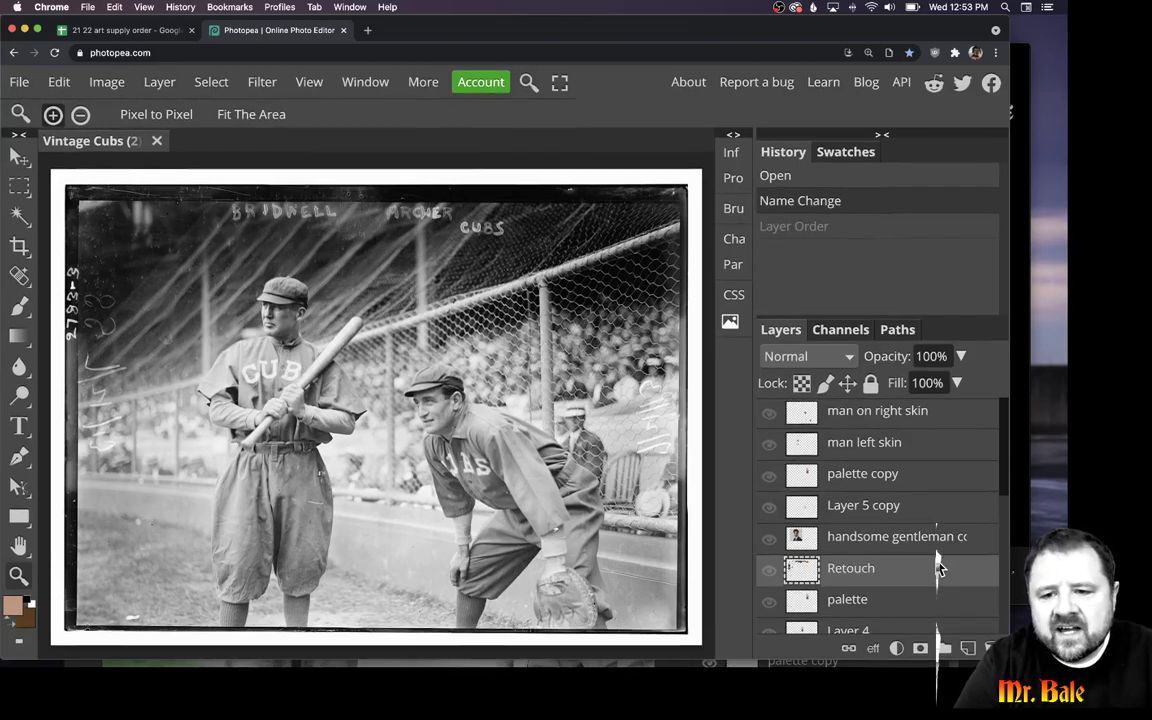
- Toggle Layer 1 to compare and leave it hidden so the original lettering shows
scroll(940, 567, down, 3)
scroll(940, 567, up, 3)
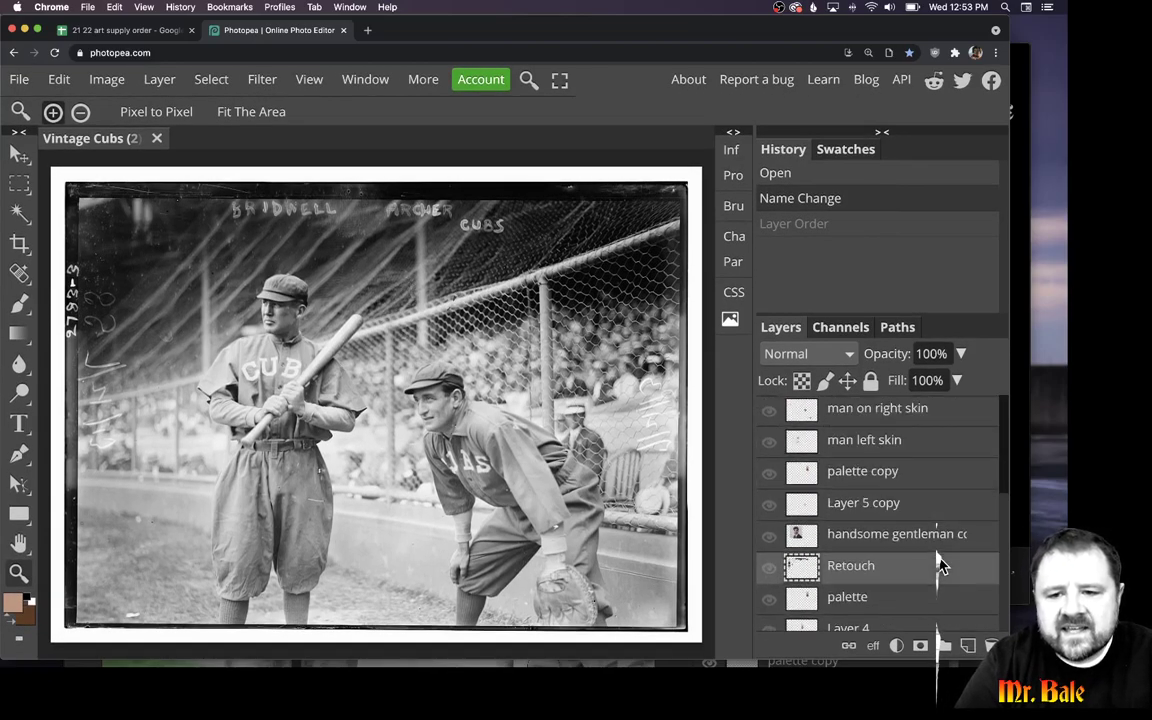
click(875, 420)
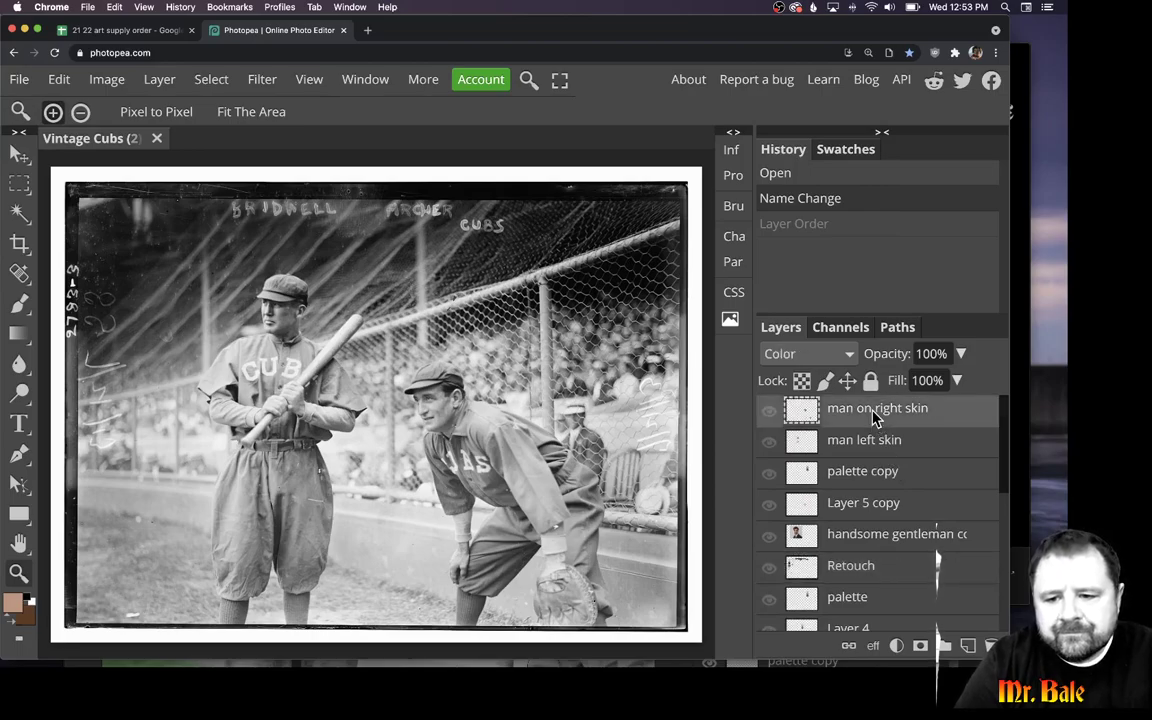
scroll(875, 420, down, 8)
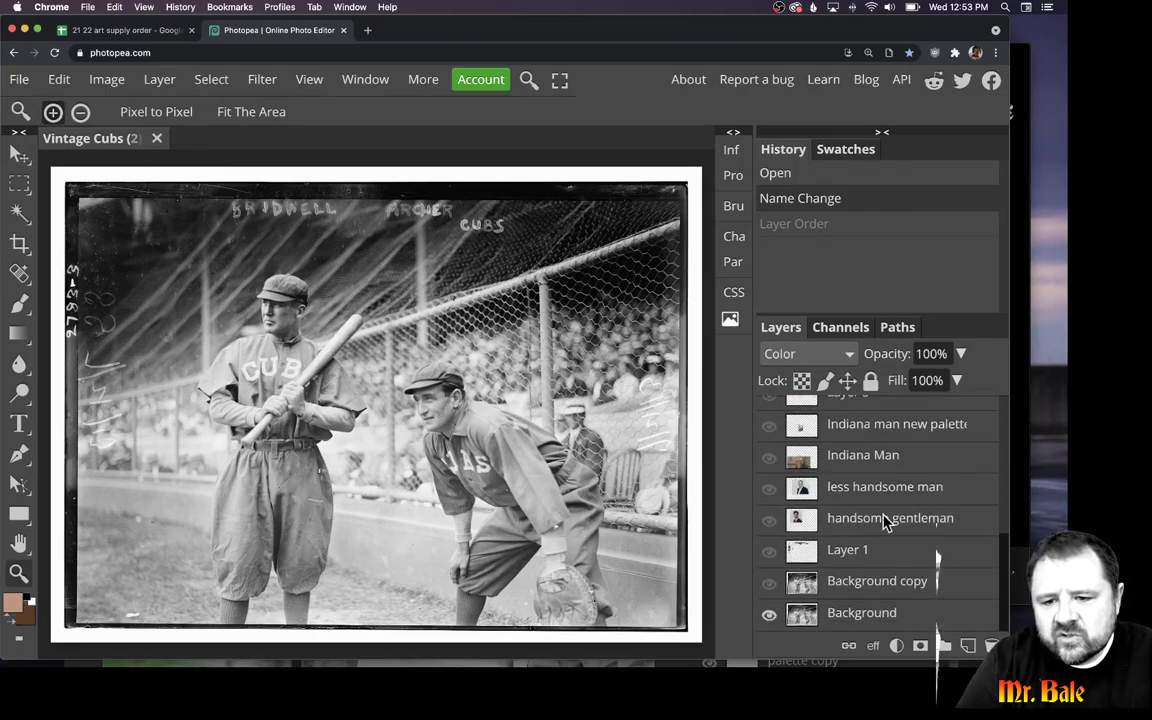
click(771, 553)
click(771, 553)
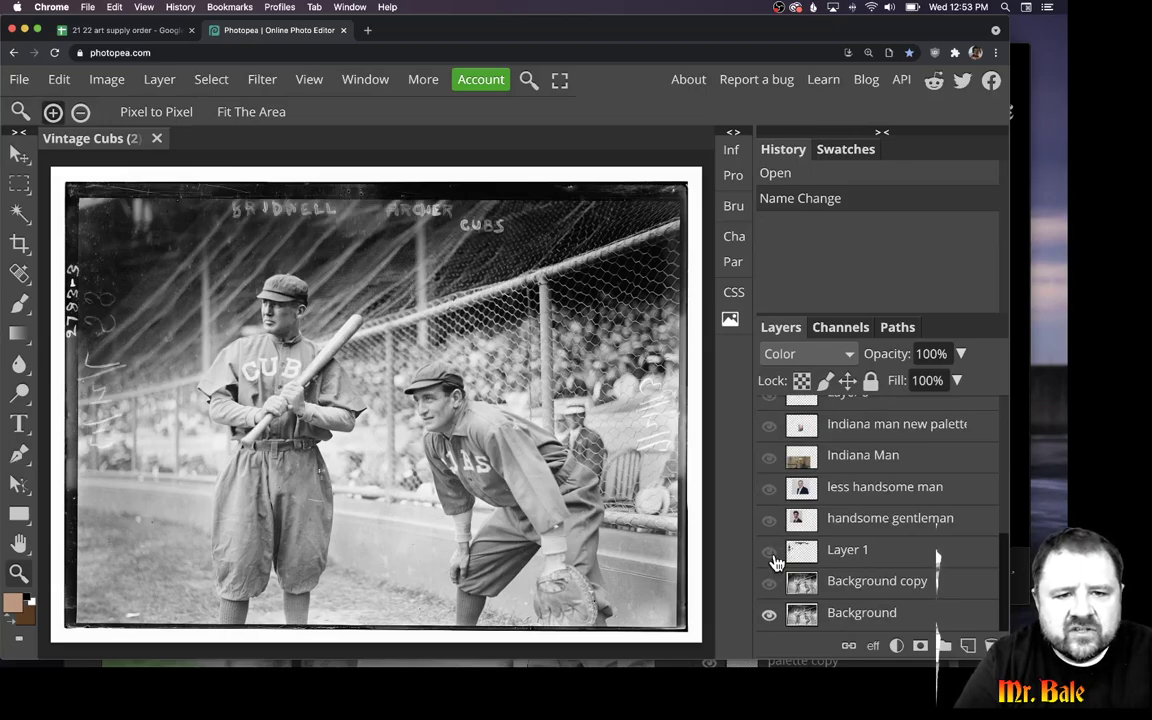
click(771, 553)
click(771, 553)
click(771, 553)
click(769, 552)
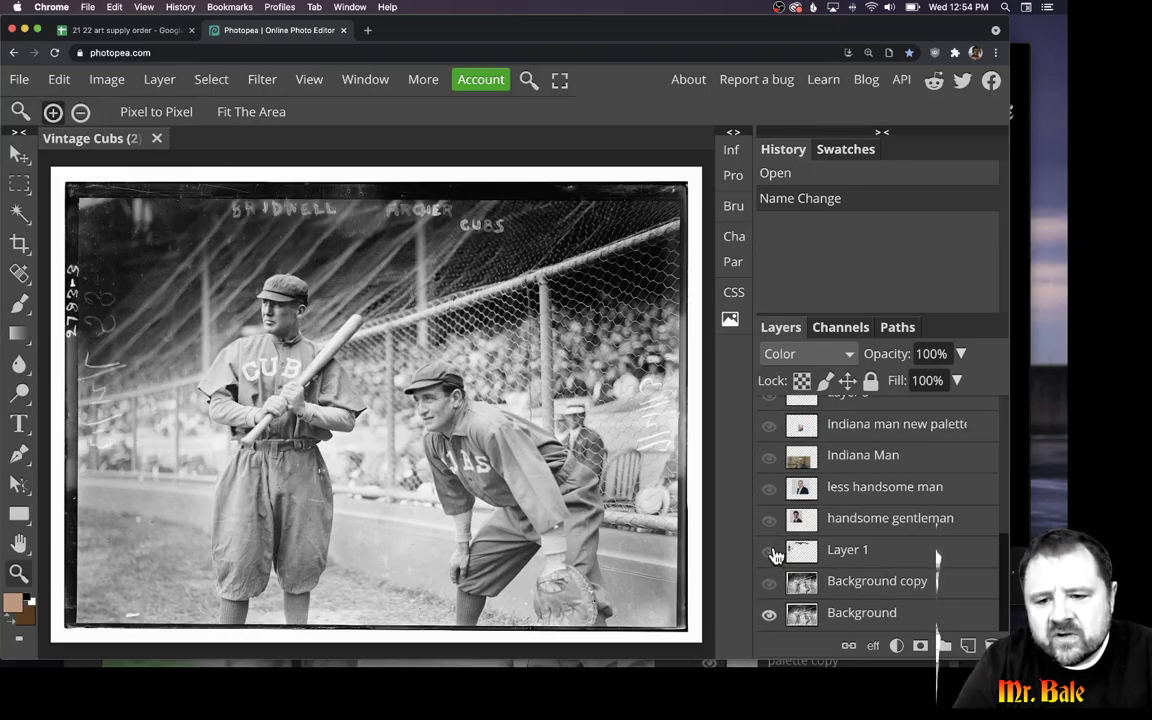
- Add a new empty Layer 5 above the Background layer and make sure it is visible
click(888, 615)
click(969, 647)
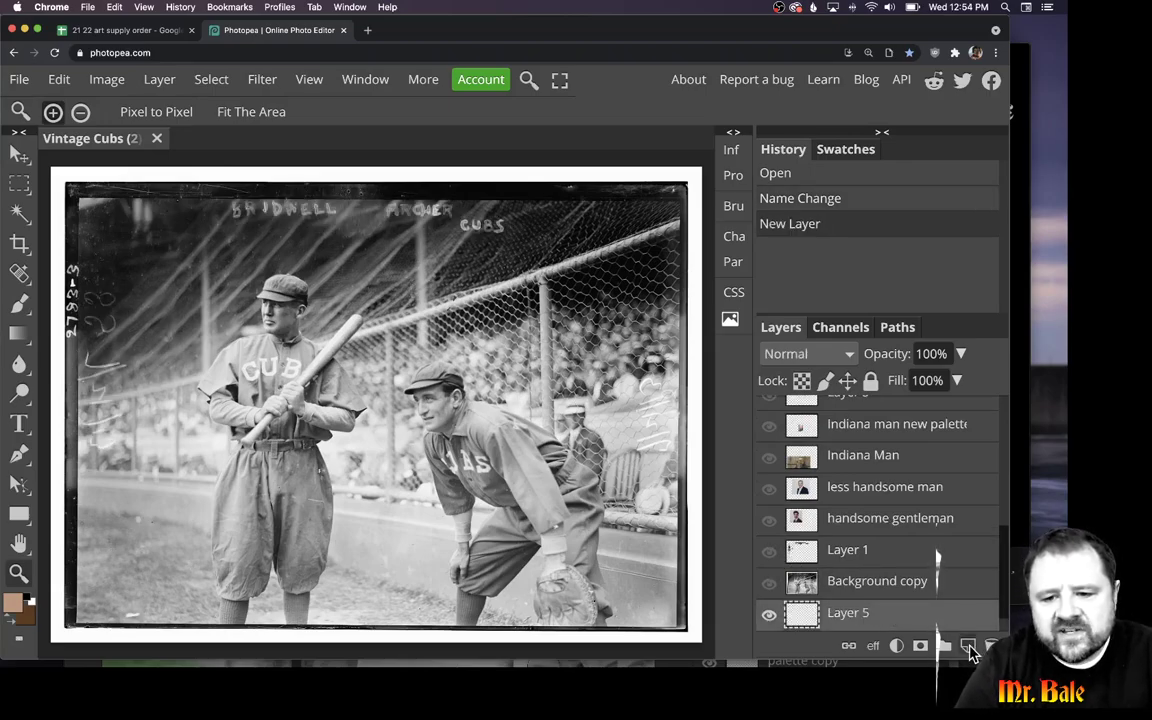
scroll(883, 533, up, 5)
scroll(883, 530, down, 8)
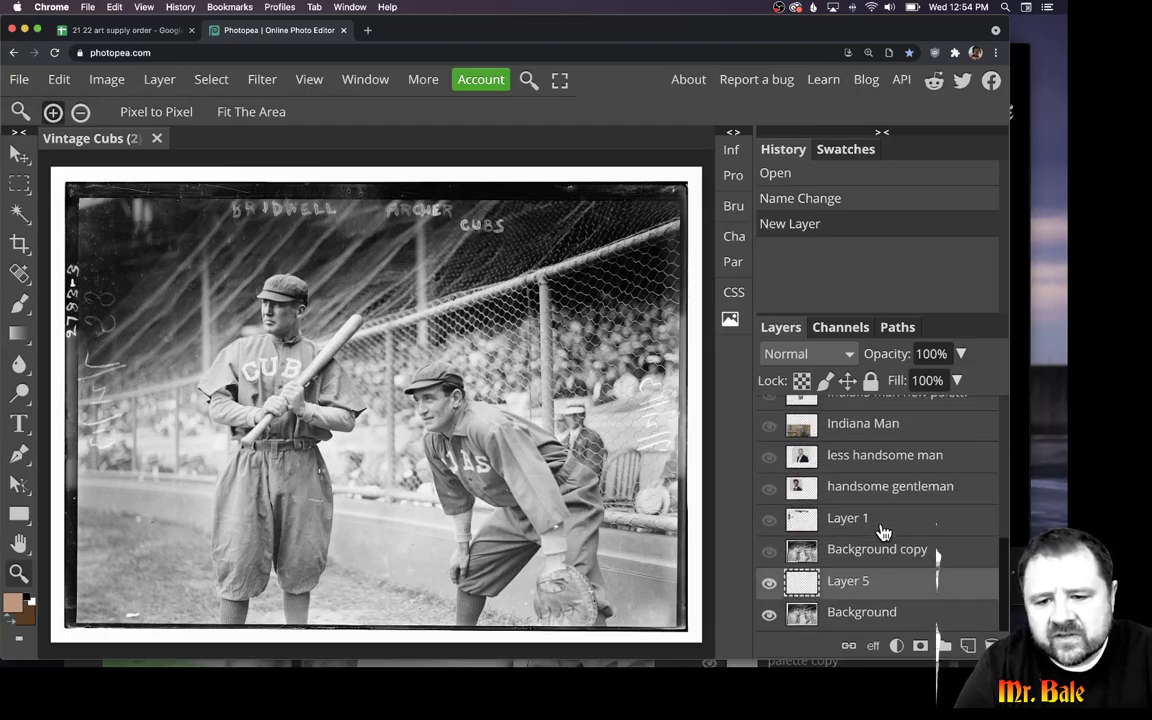
click(769, 583)
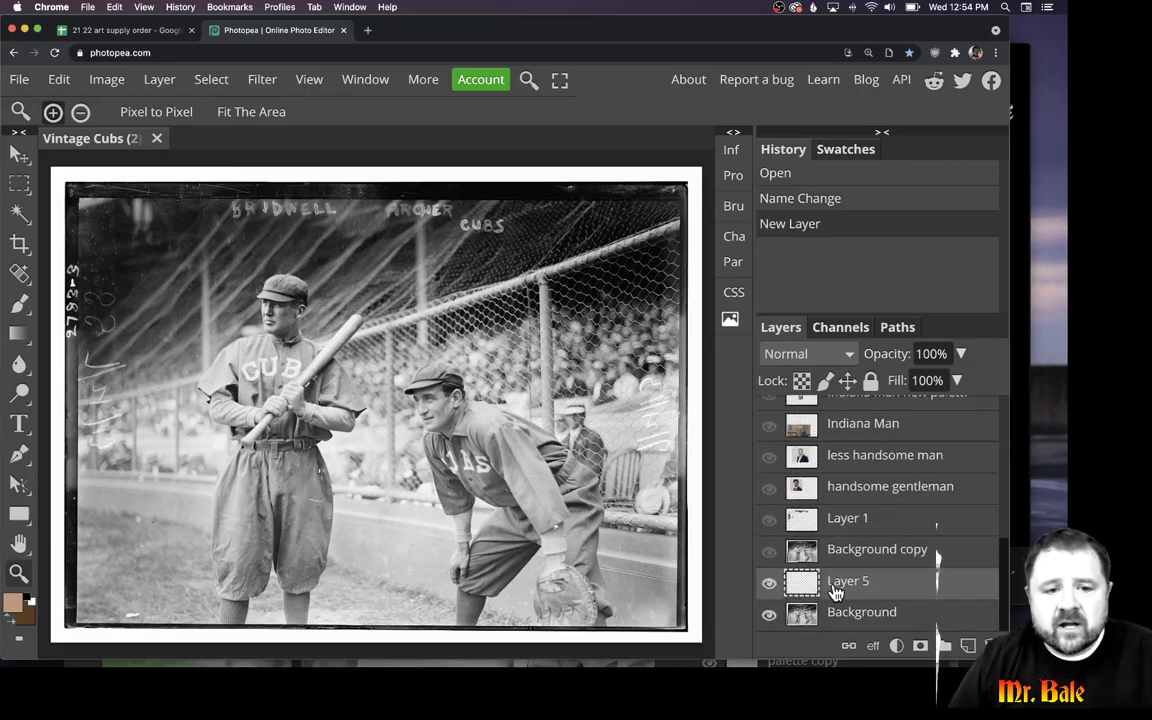
- Choose the Clone Stamp tool and set its sample Source to All Layers
click(20, 276)
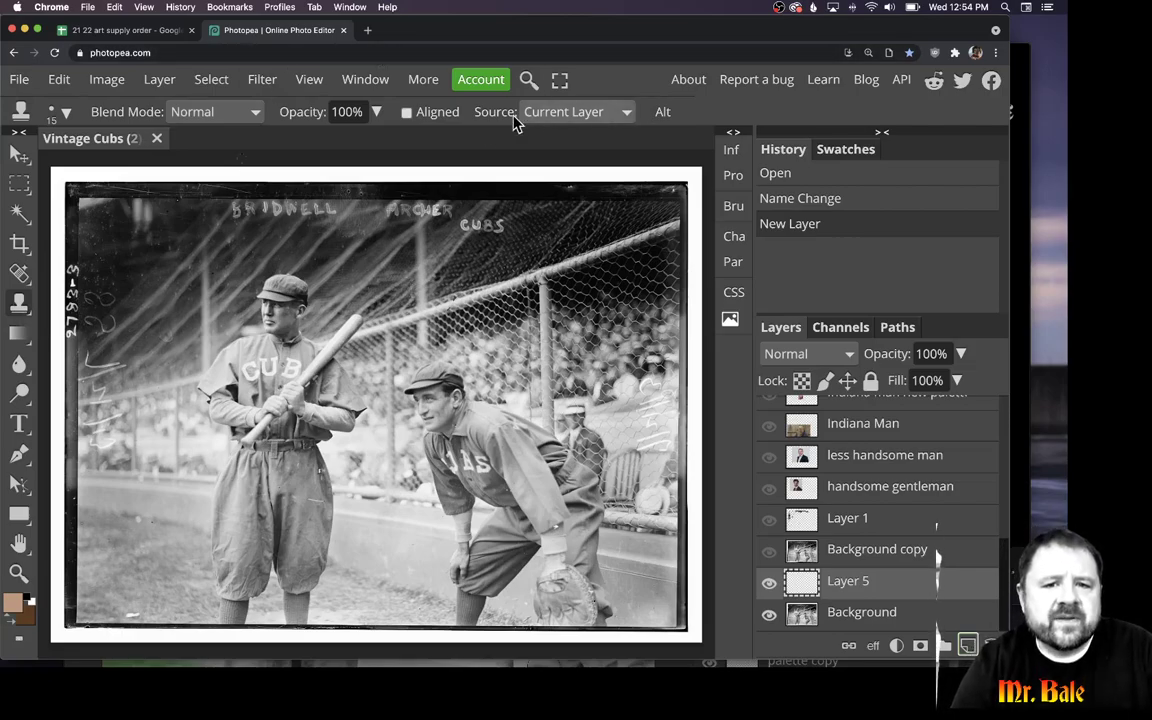
click(564, 116)
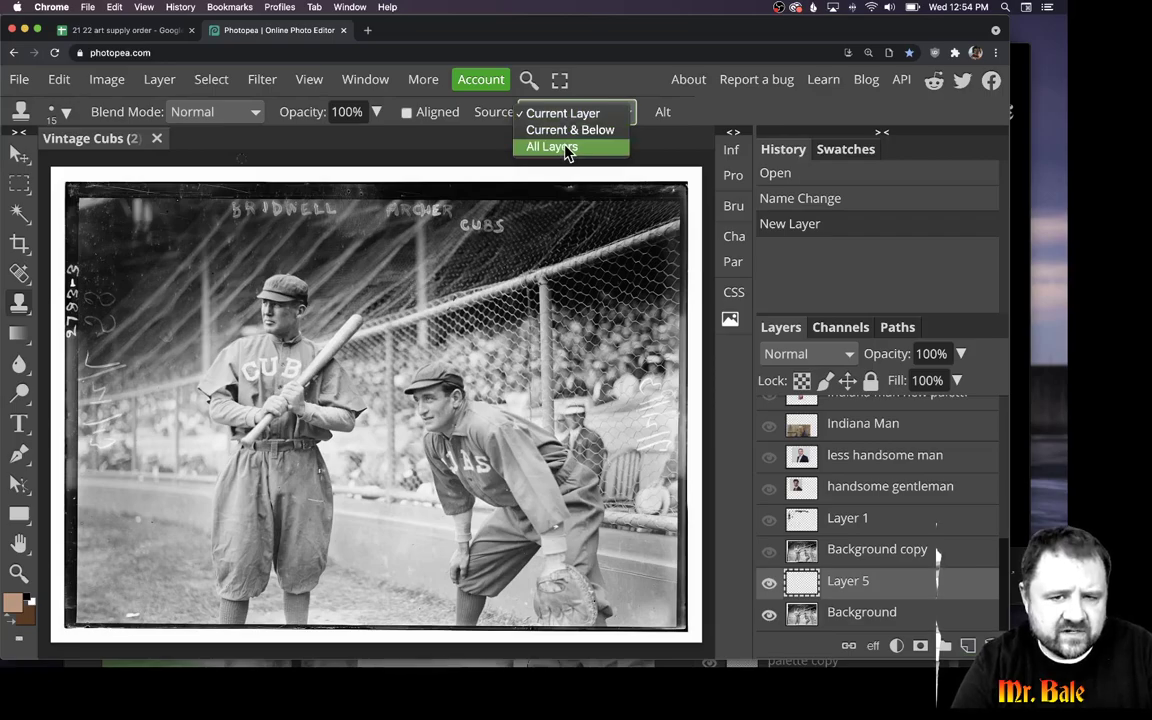
click(564, 148)
click(555, 114)
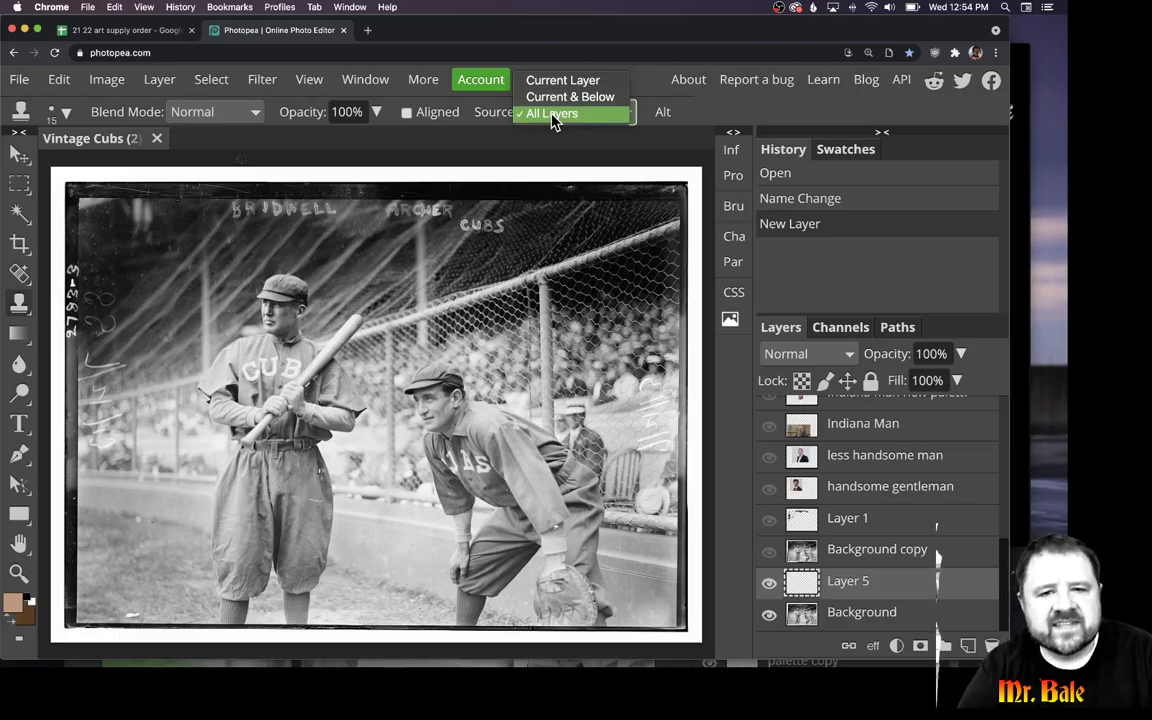
click(553, 116)
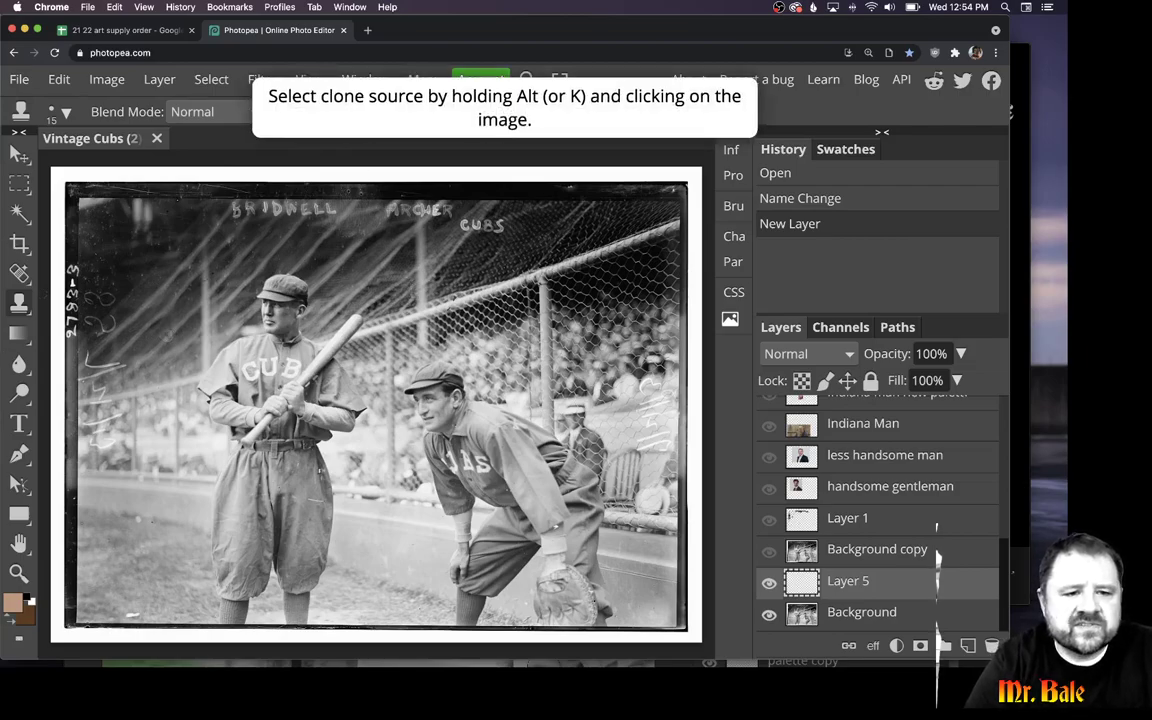
- Zoom in on the batter at the photo's left edge and return to the Clone Stamp
key(z)
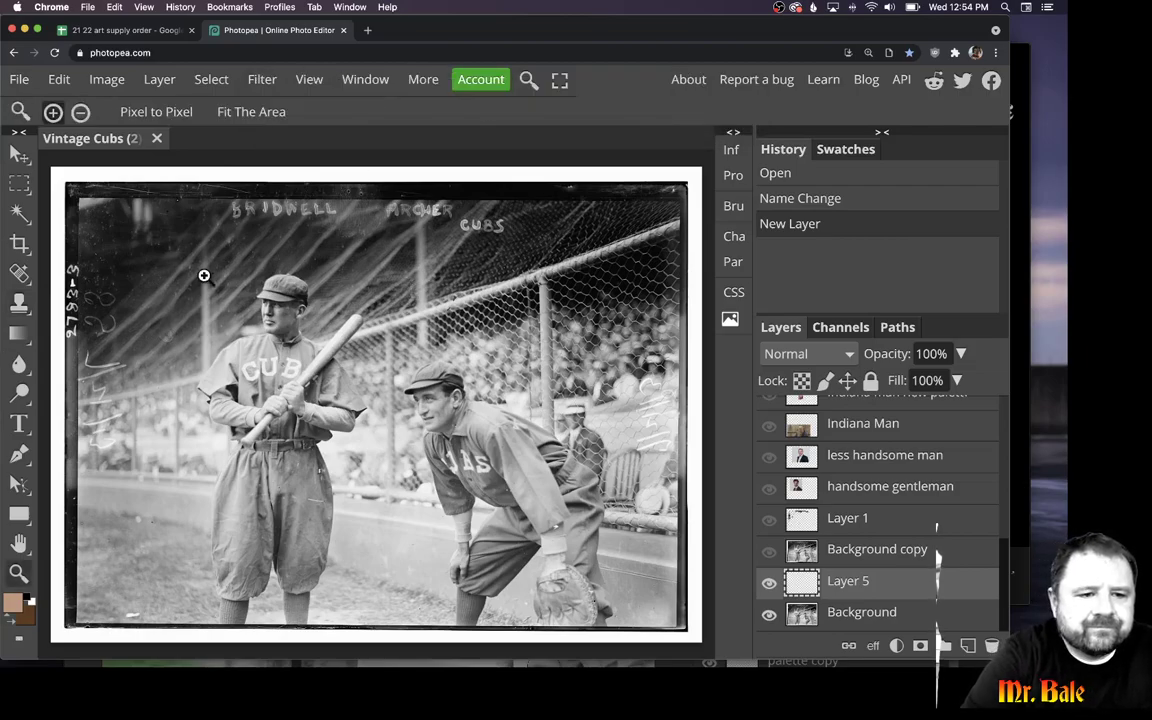
click(117, 359)
click(117, 359)
click(117, 359)
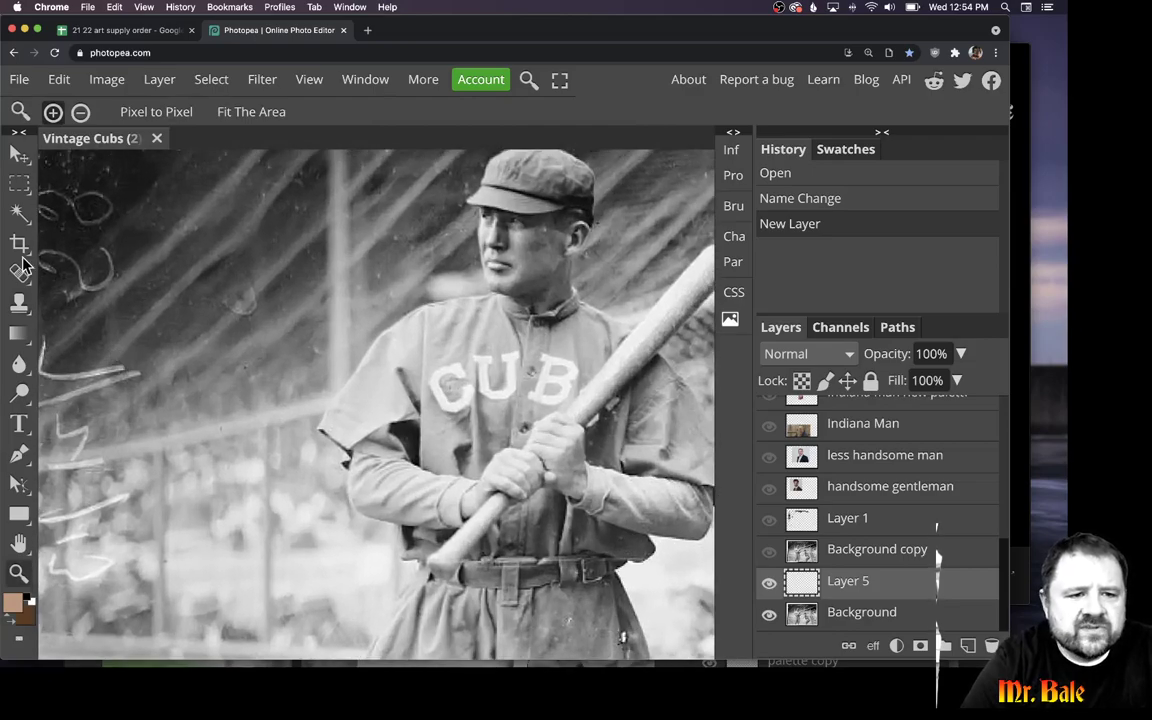
drag(90, 262, 180, 321)
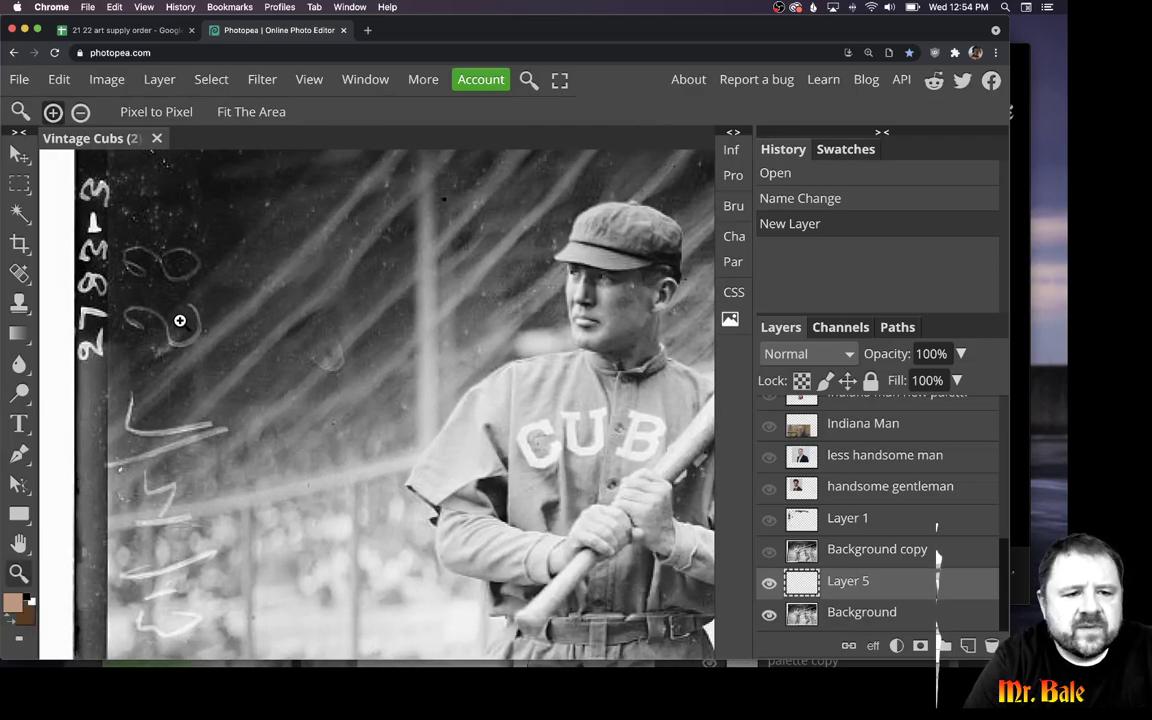
click(21, 304)
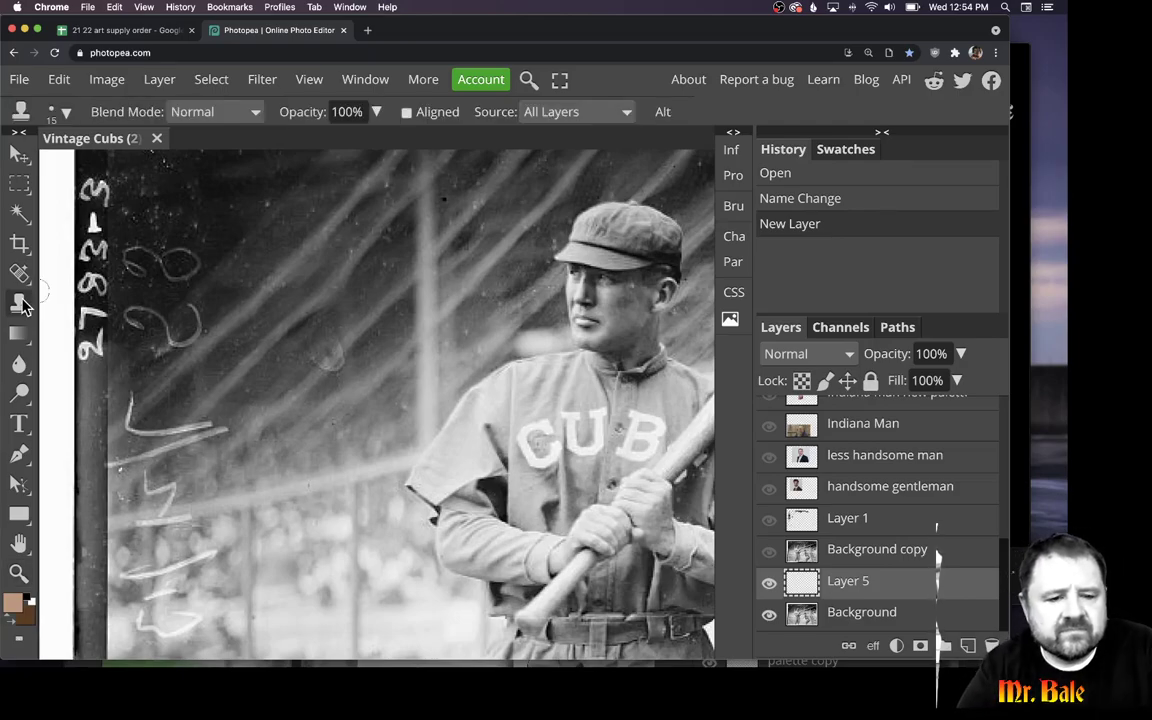
key(v)
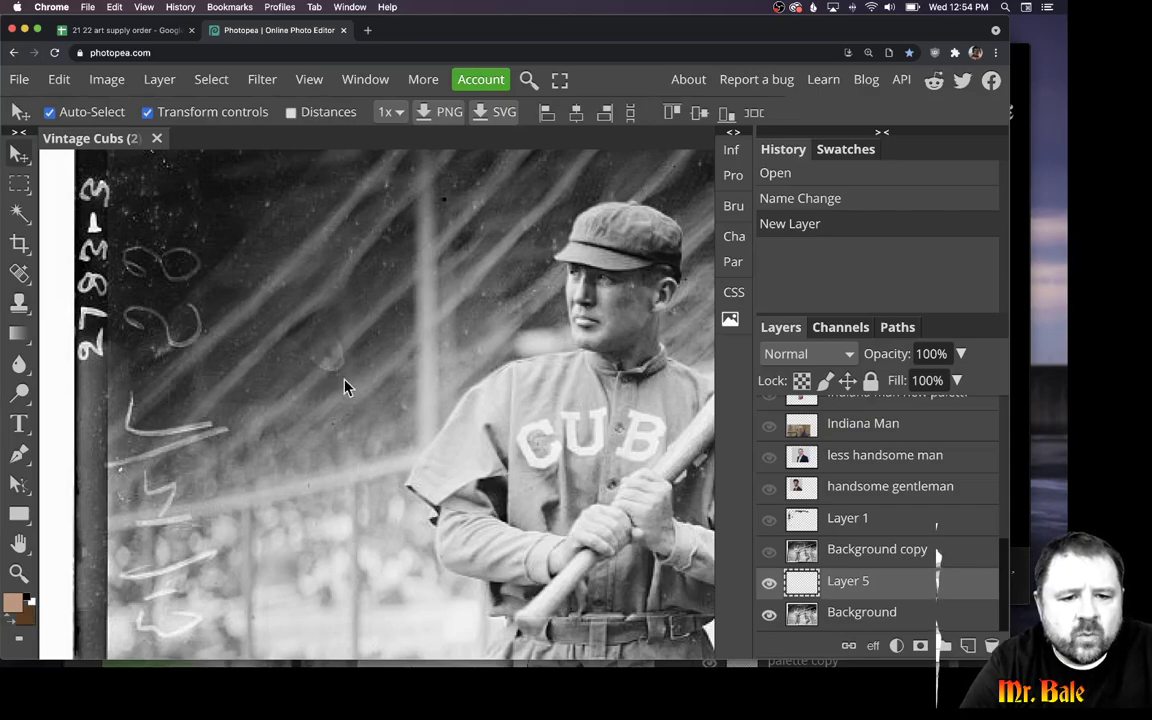
key(s)
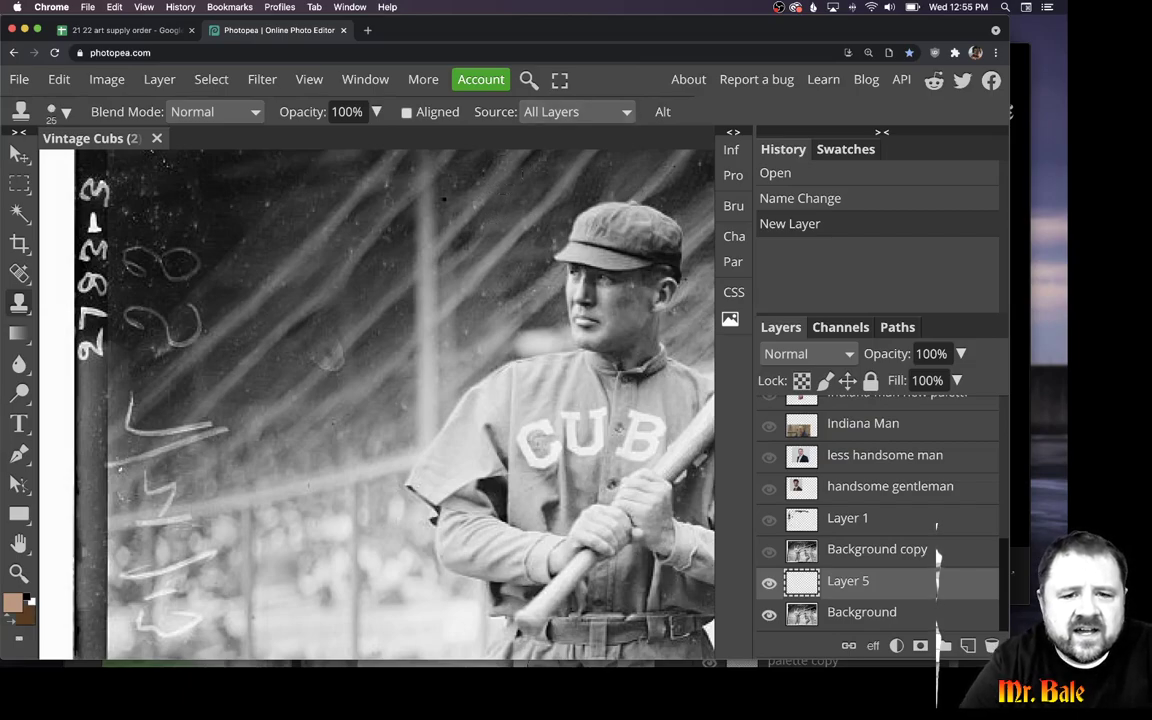
- Set the clone brush to 25 px size with 0% hardness
right_click(510, 178)
drag(620, 256, 516, 272)
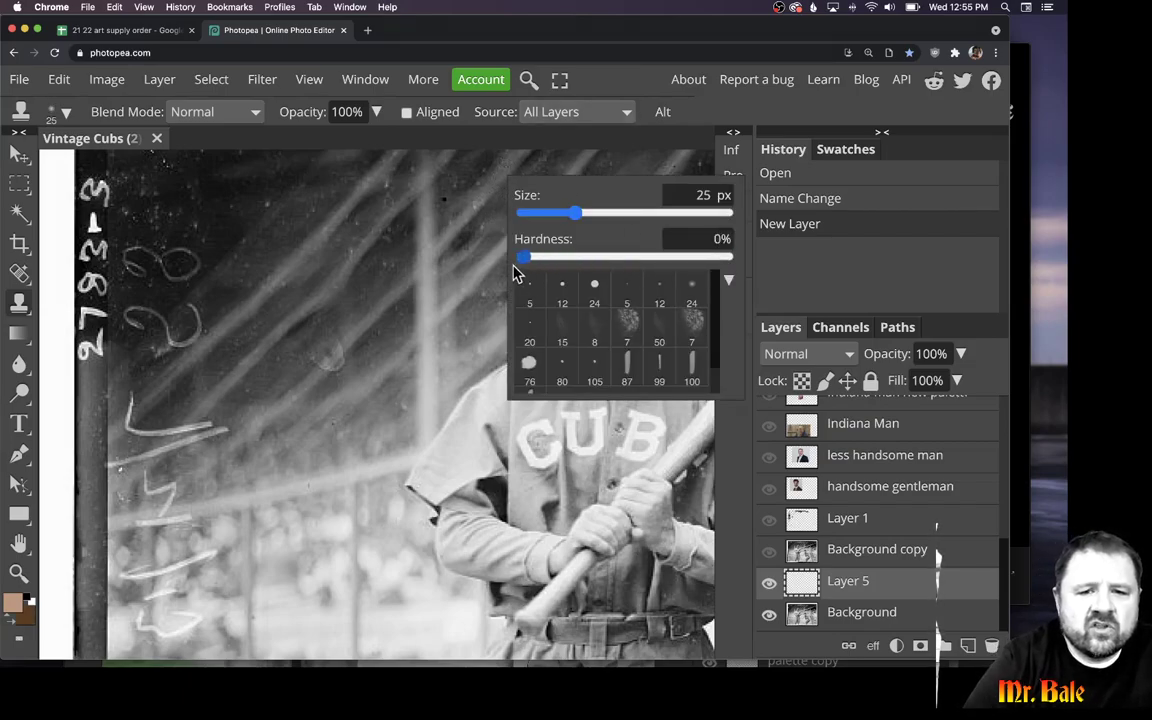
right_click(424, 287)
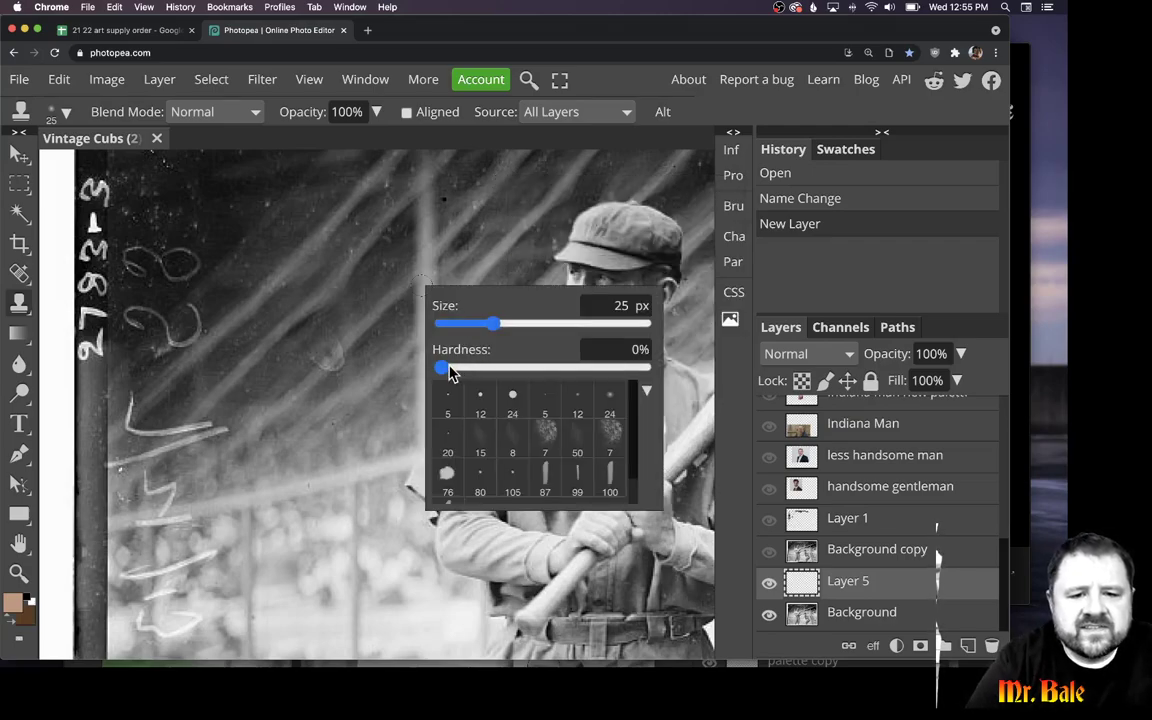
mouse_move(441, 367)
mouse_down()
mouse_move(652, 367)
mouse_move(441, 367)
mouse_up()
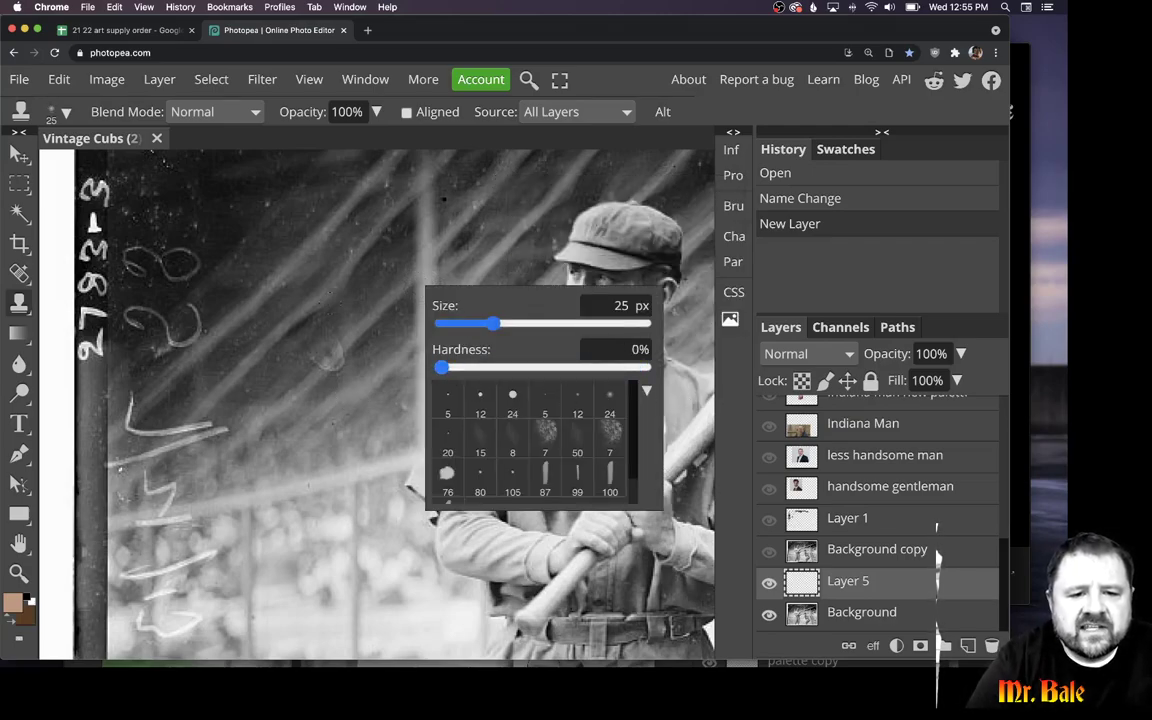
right_click(336, 306)
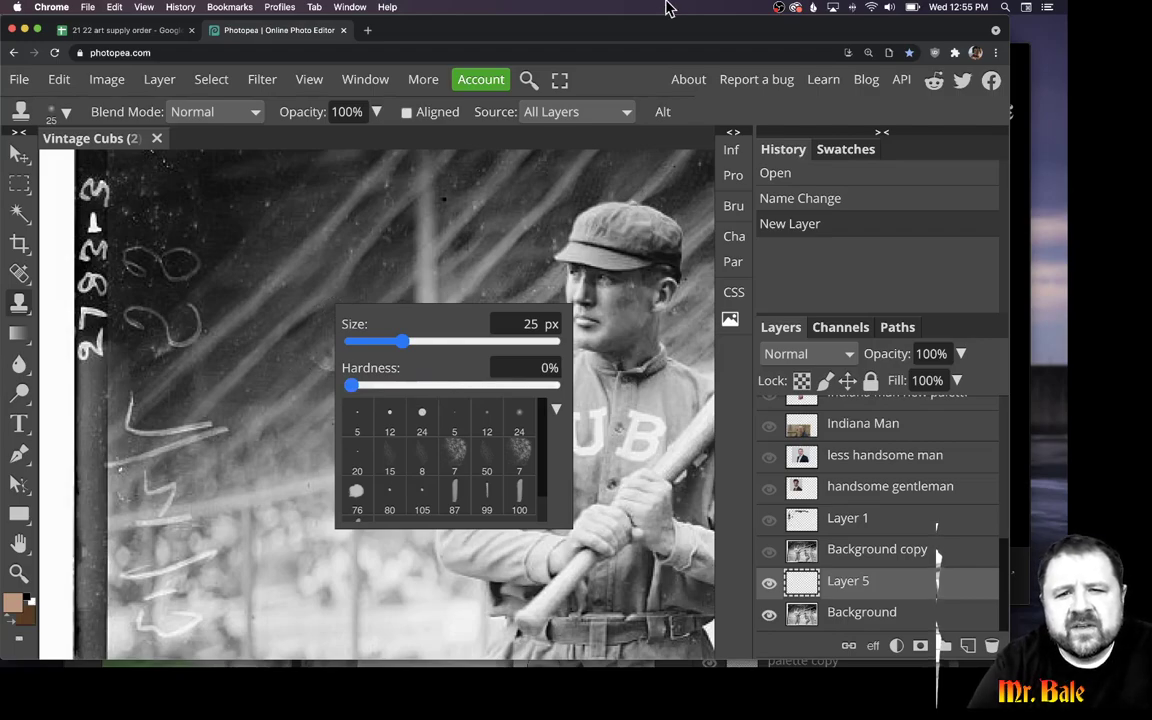
key(Escape)
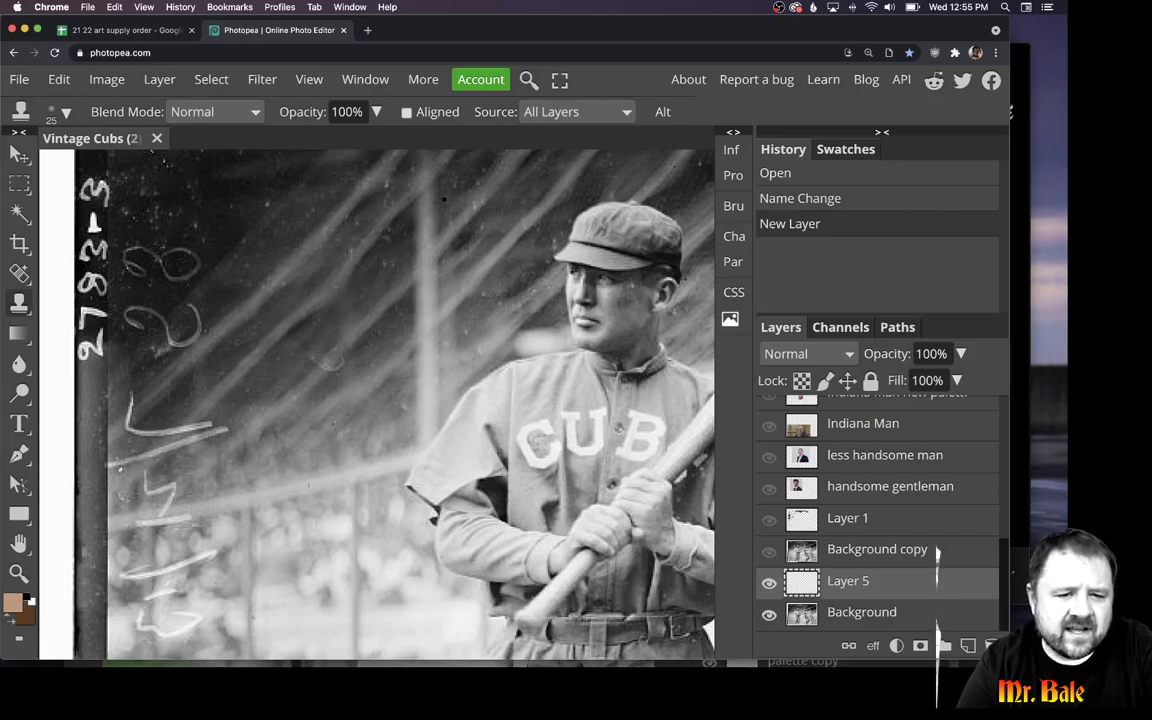
- Clone over the handwritten scrawl beside the batter's head with three strokes
mouse_move(285, 316)
mouse_down()
mouse_move(300, 333)
mouse_move(312, 316)
mouse_up()
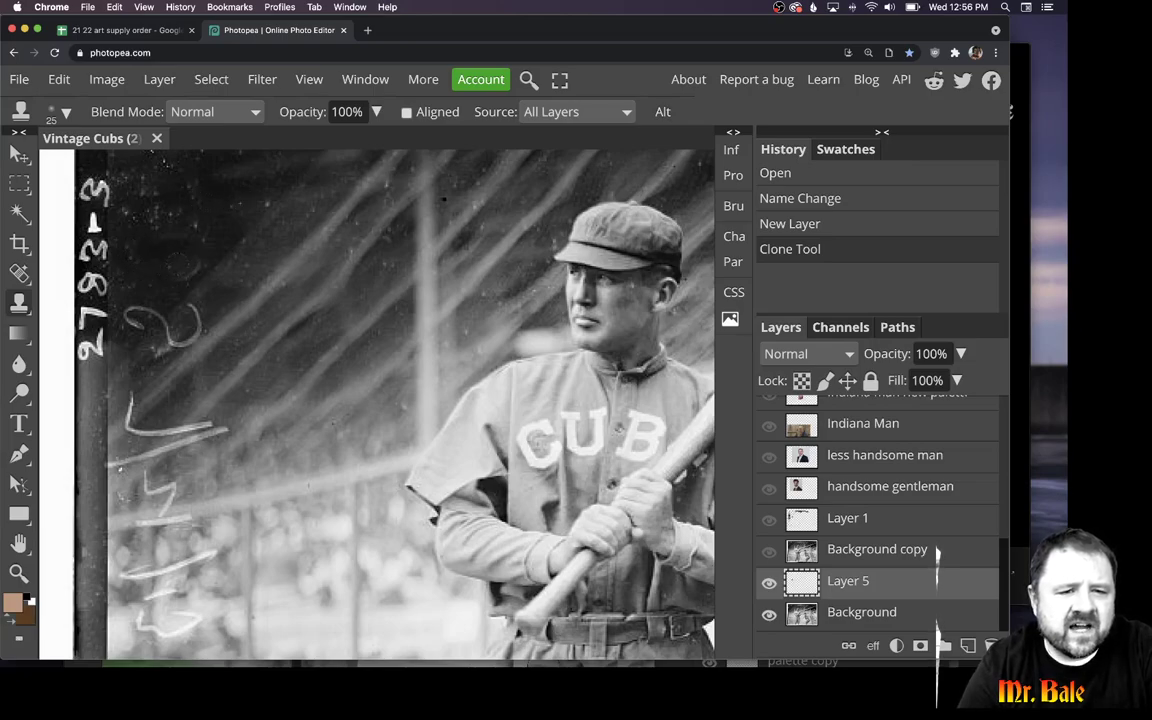
click(444, 199)
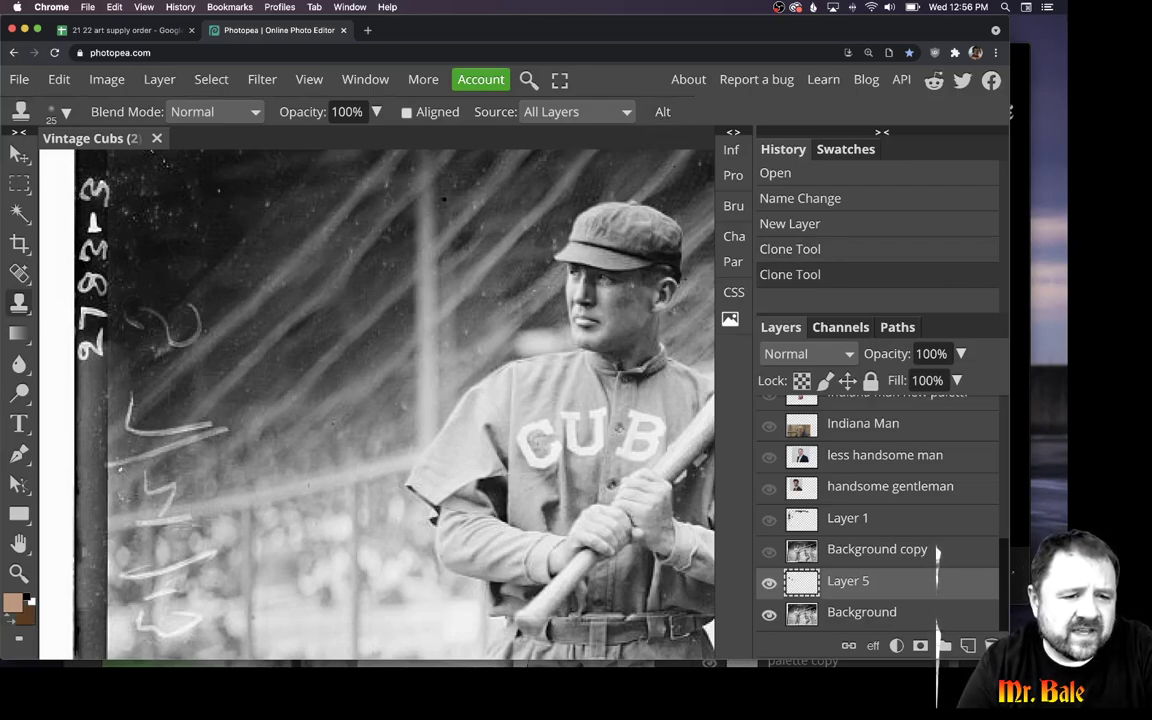
click(316, 150)
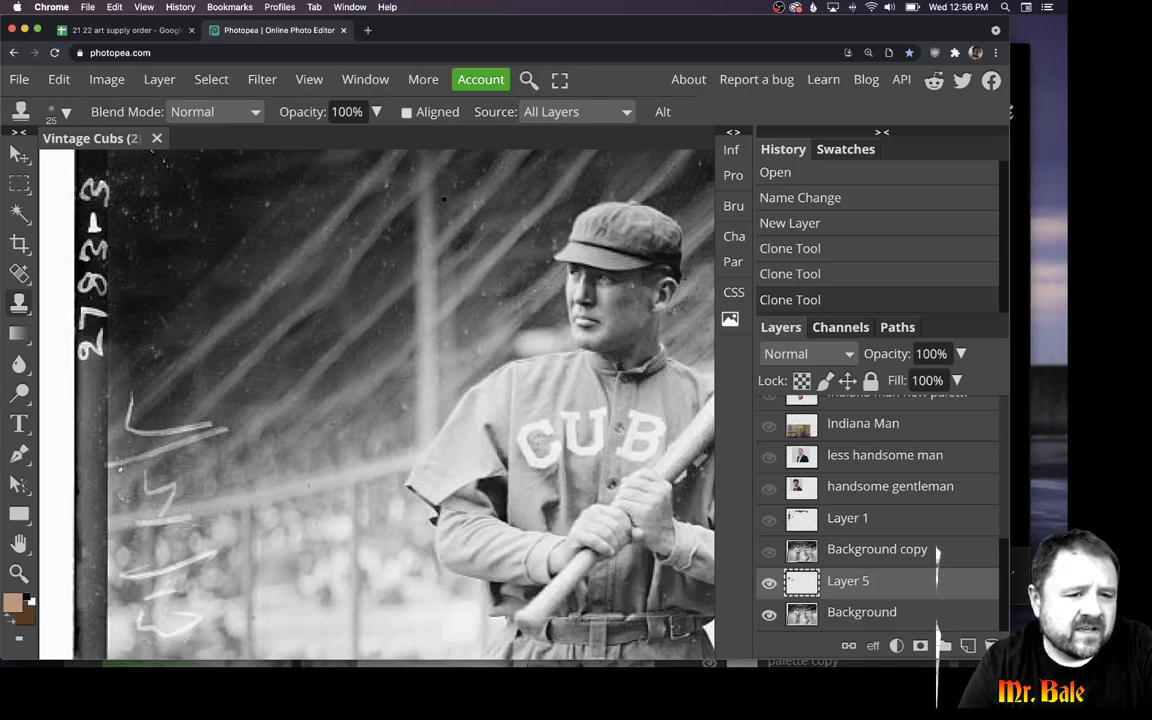
- Clone away one more scratch mark beside the batter
click(160, 315)
scroll(180, 248, up, 1)
scroll(180, 248, up, 5)
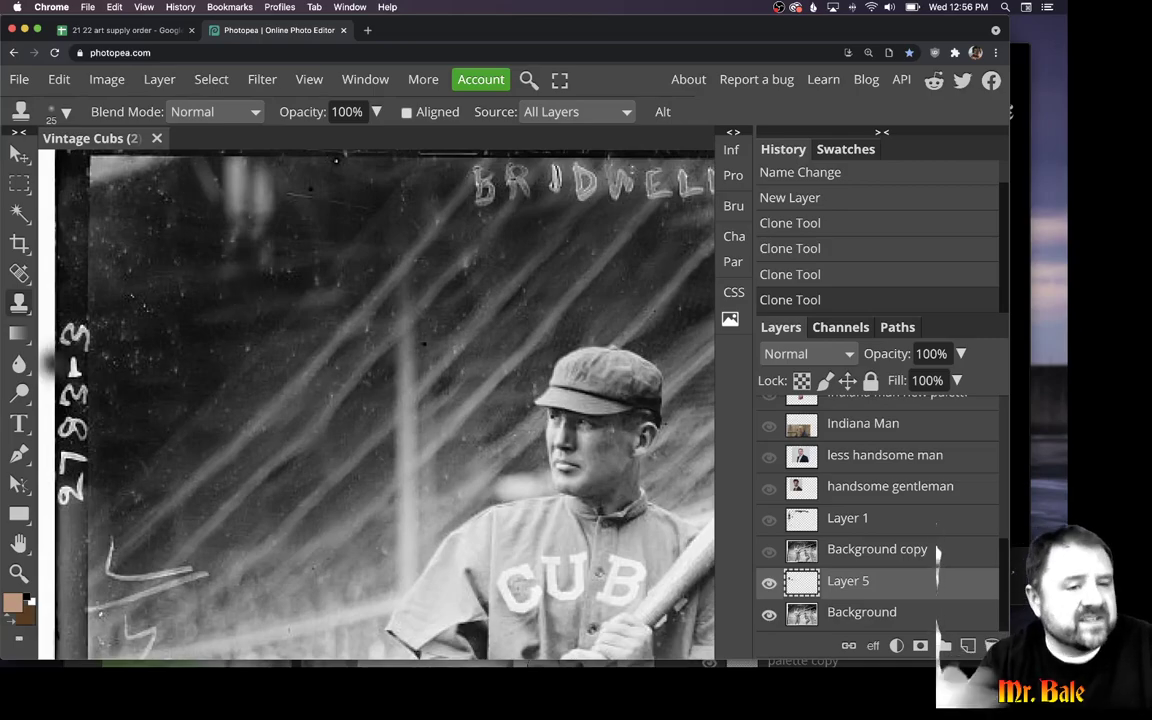
- Switch to the Spot Healing Brush and set its Source to All Layers
click(21, 281)
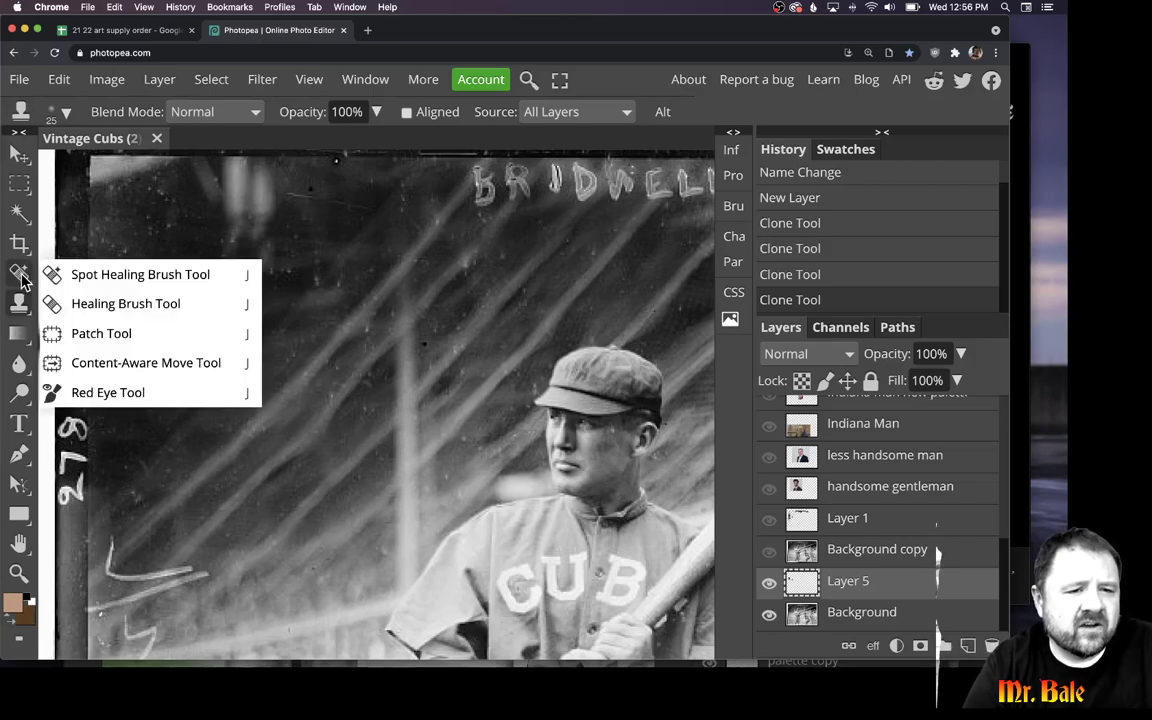
click(93, 283)
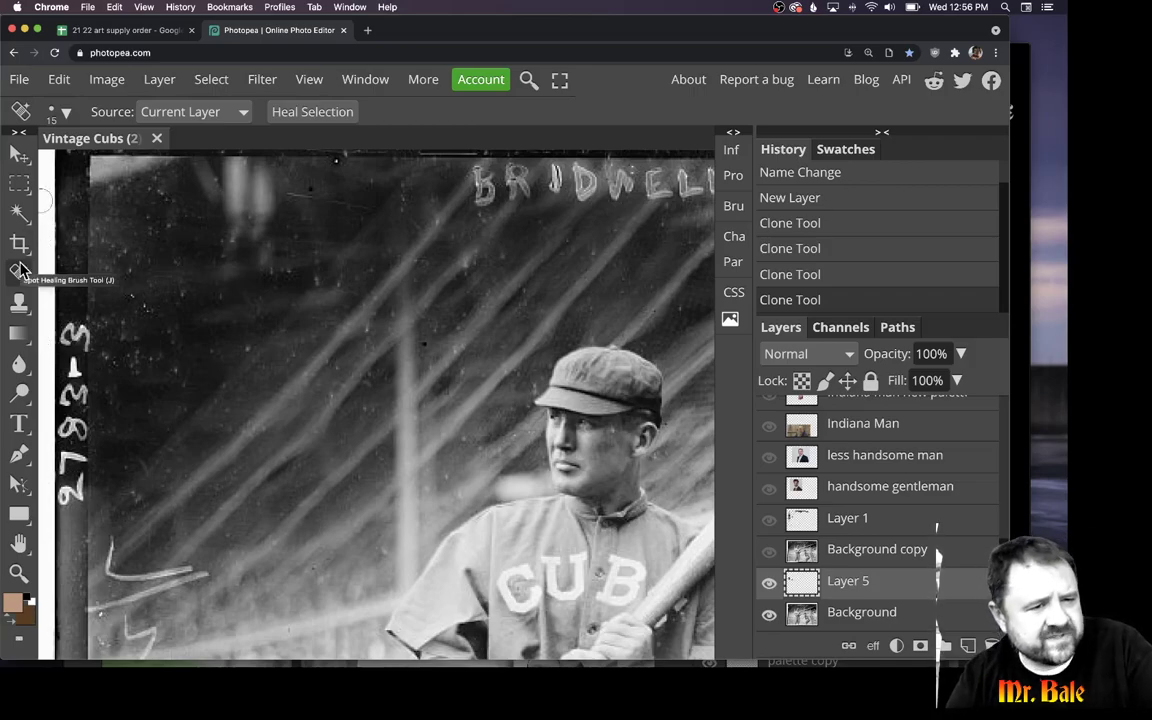
click(180, 114)
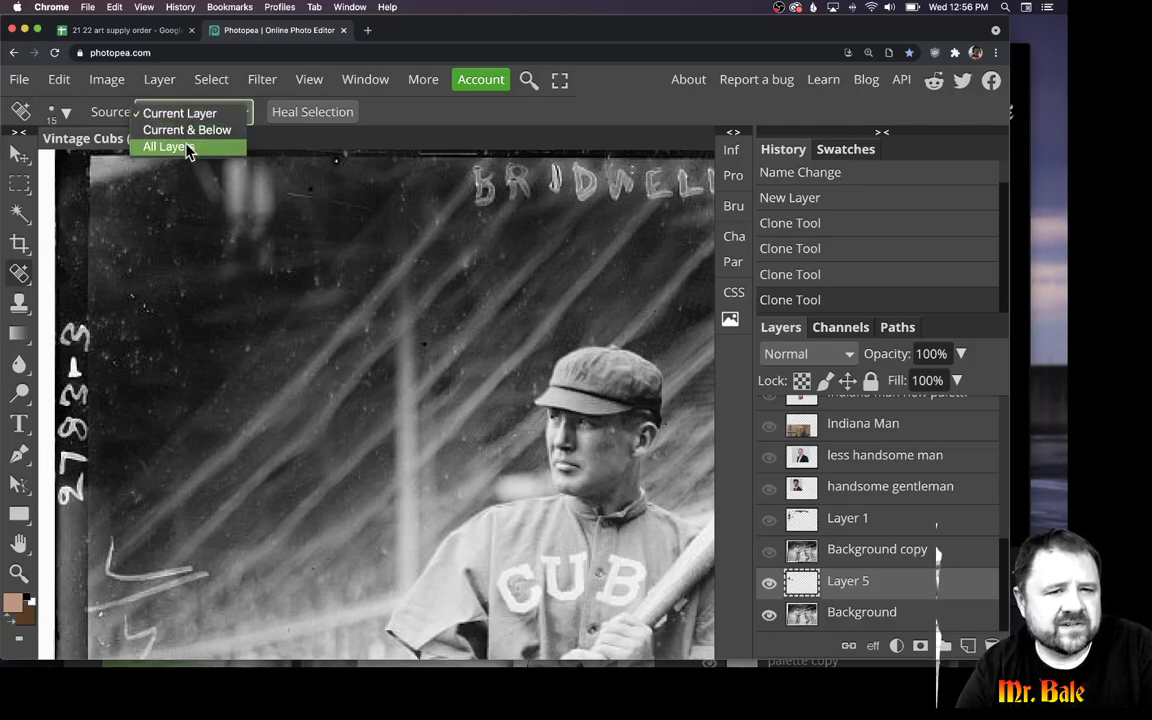
click(187, 148)
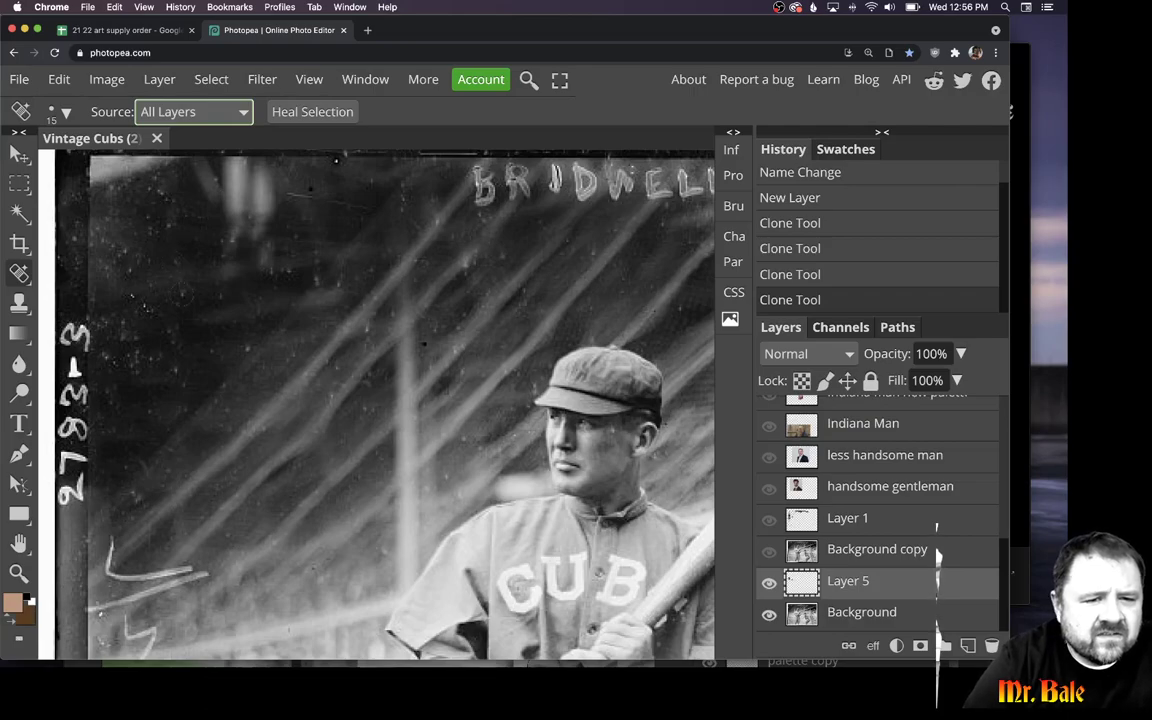
- With the Spot Healing Brush, heal the dust specks in the dark background near the top left
click(18, 153)
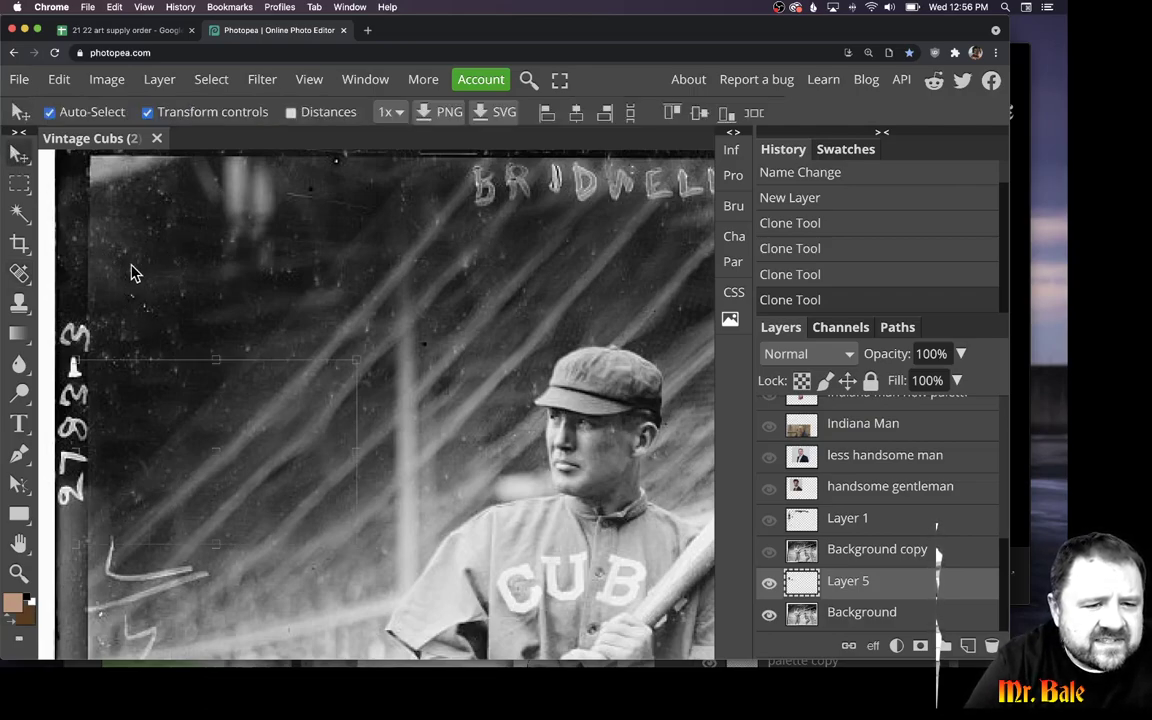
click(19, 268)
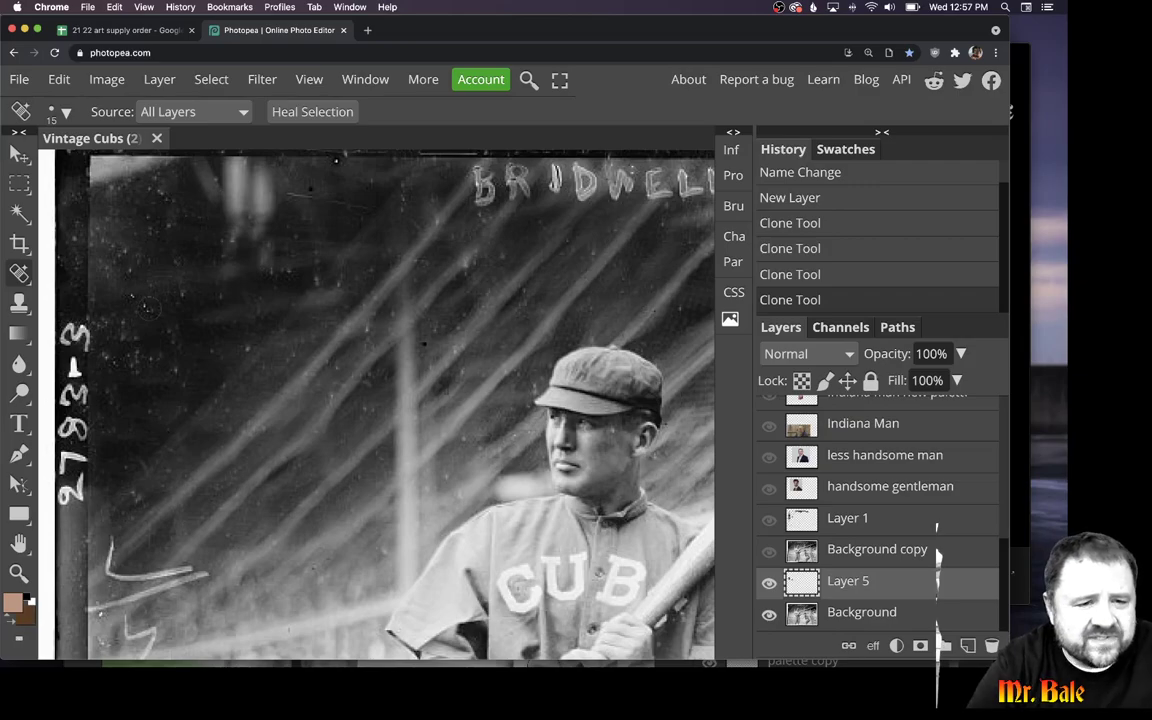
click(134, 278)
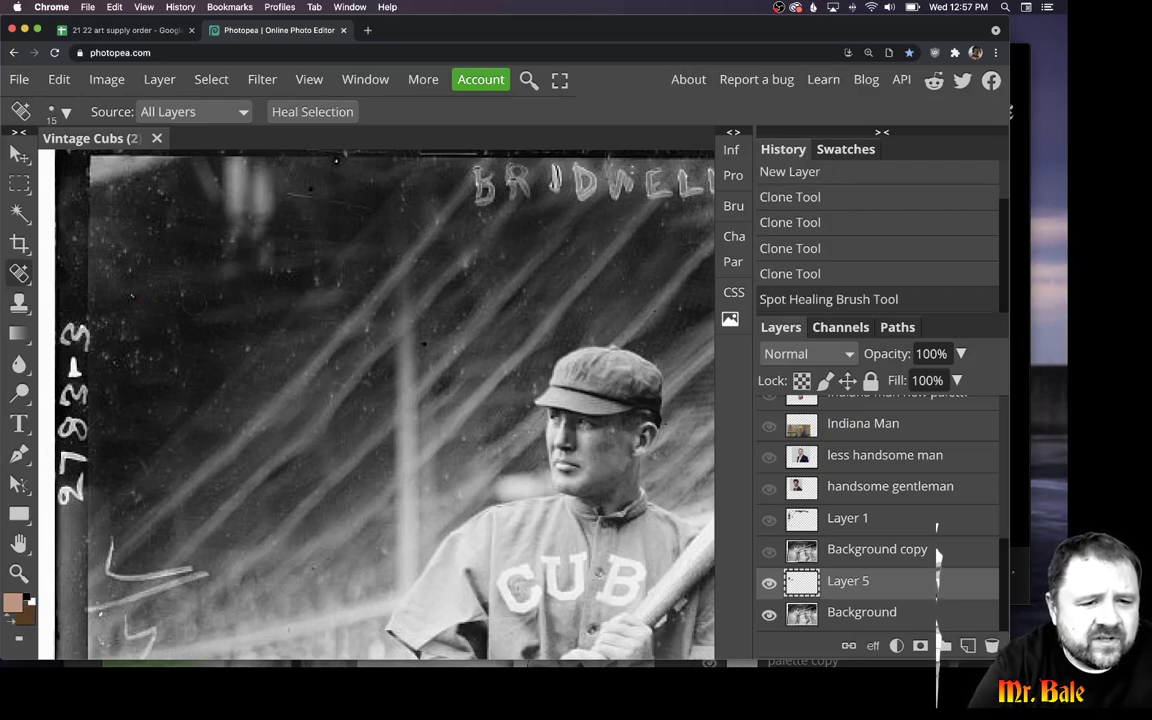
click(121, 268)
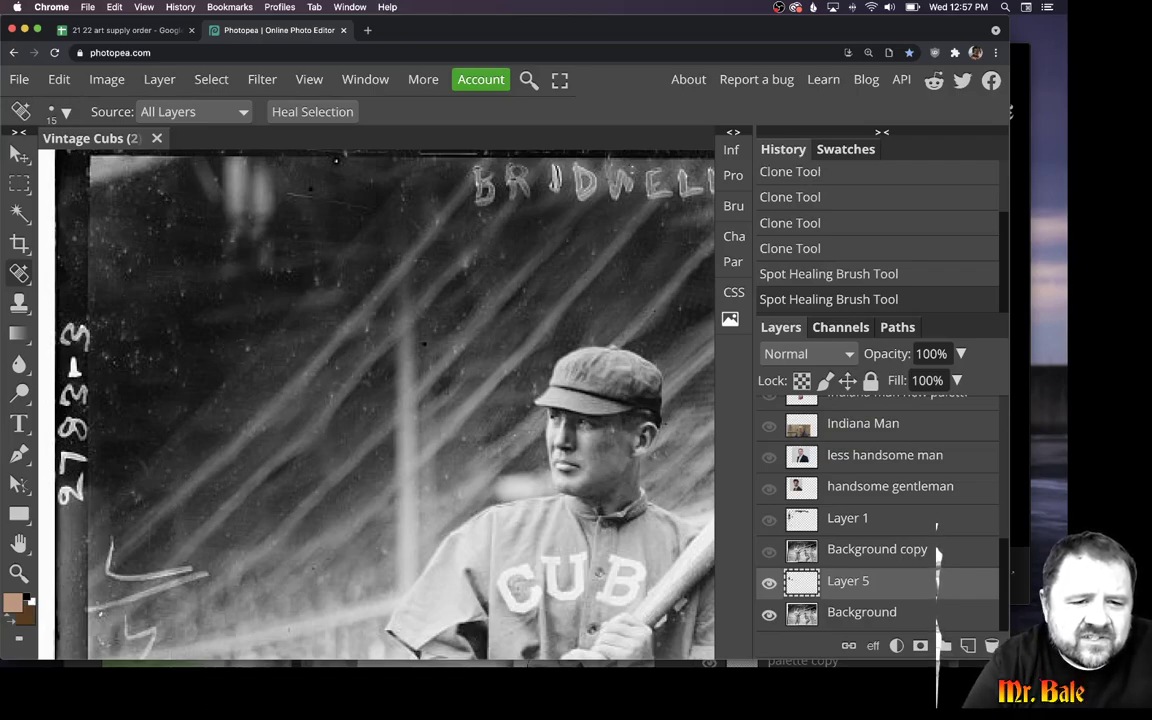
click(219, 311)
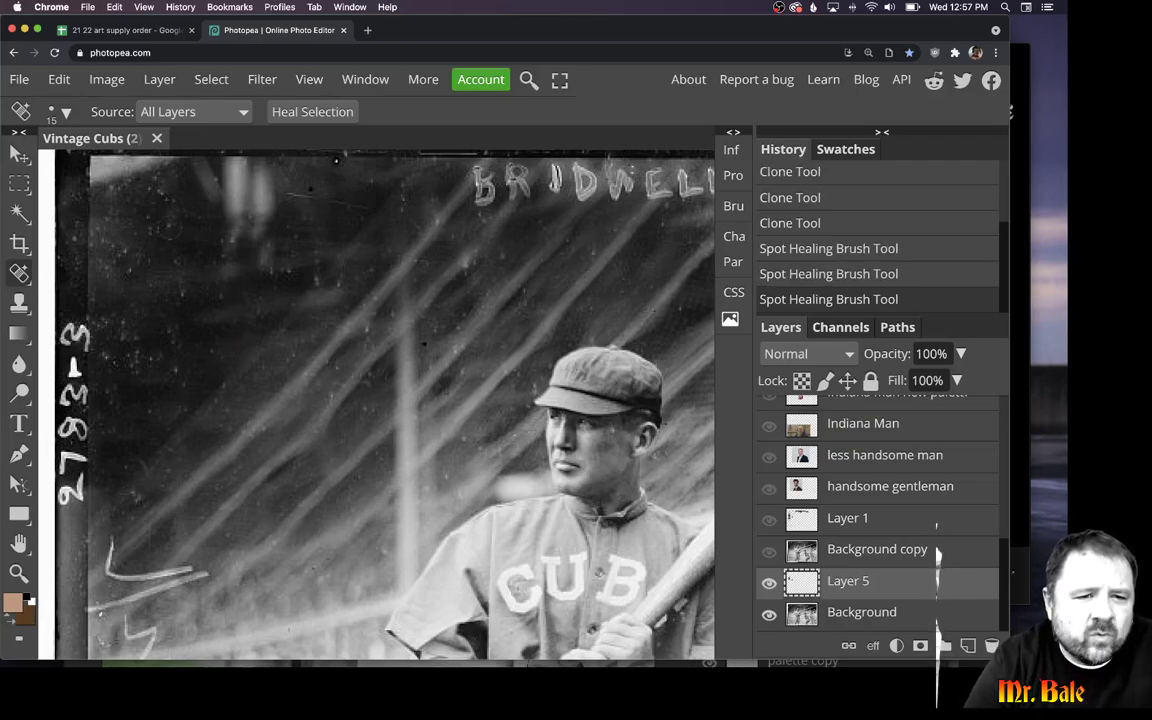
click(154, 204)
click(154, 204)
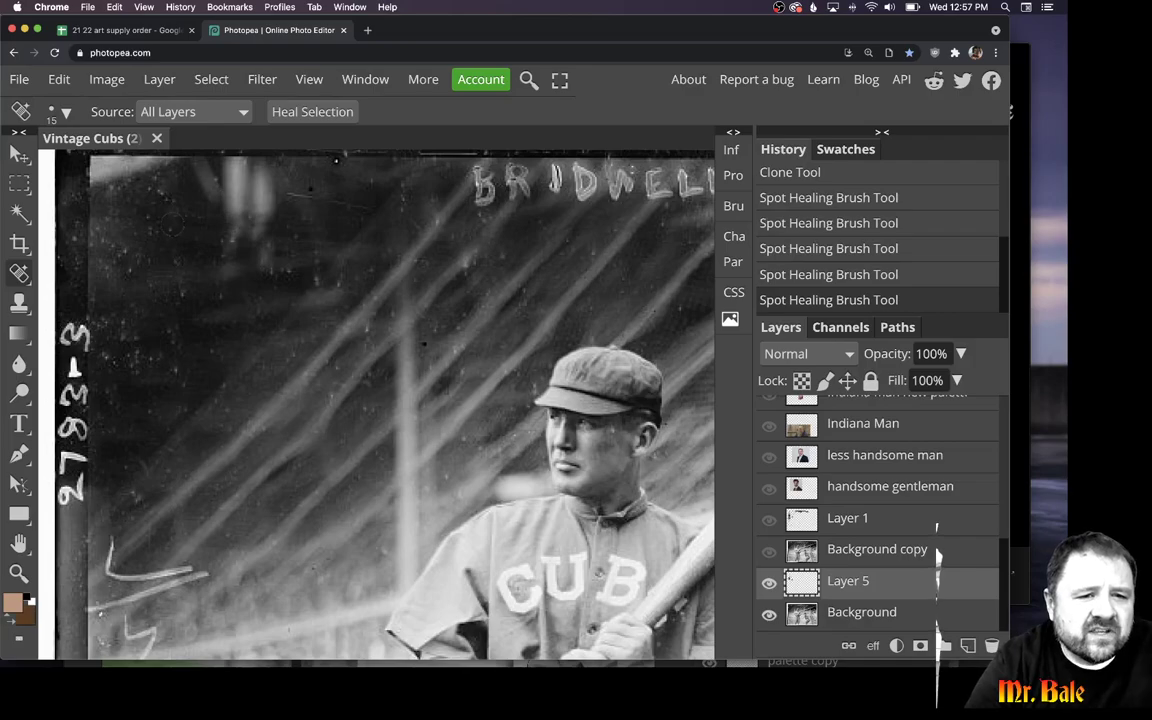
click(150, 230)
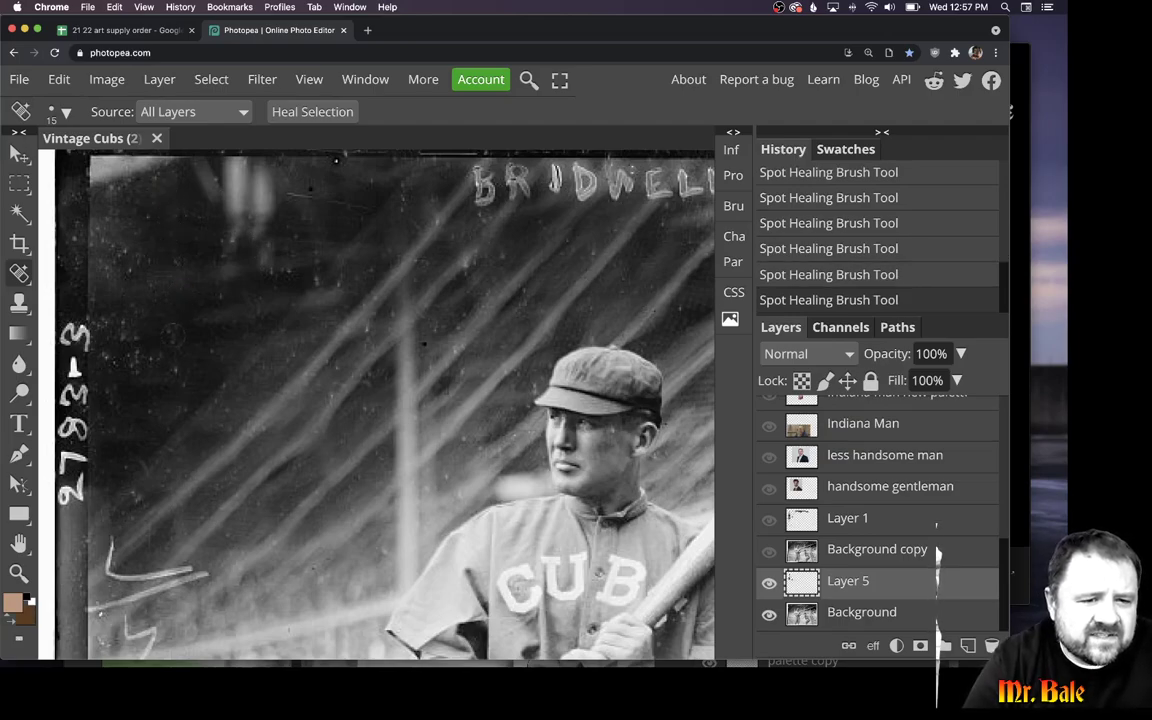
- Heal the remaining dust specks along the photo's left edge
click(154, 299)
click(155, 332)
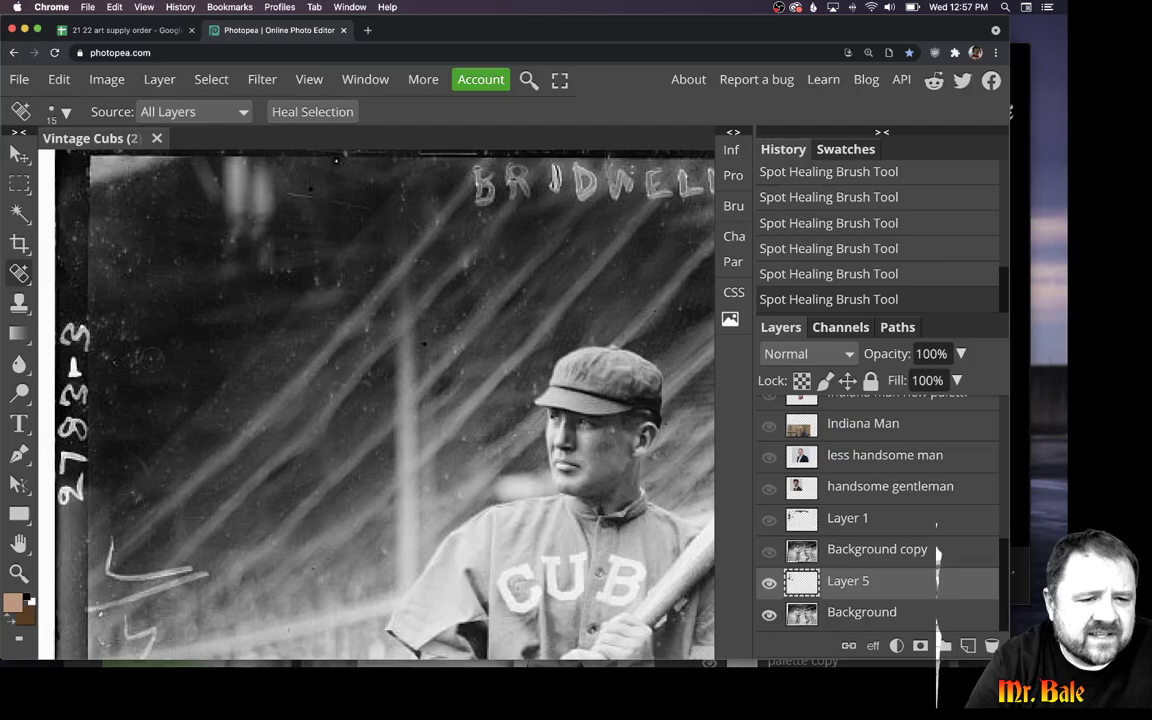
click(122, 328)
click(124, 317)
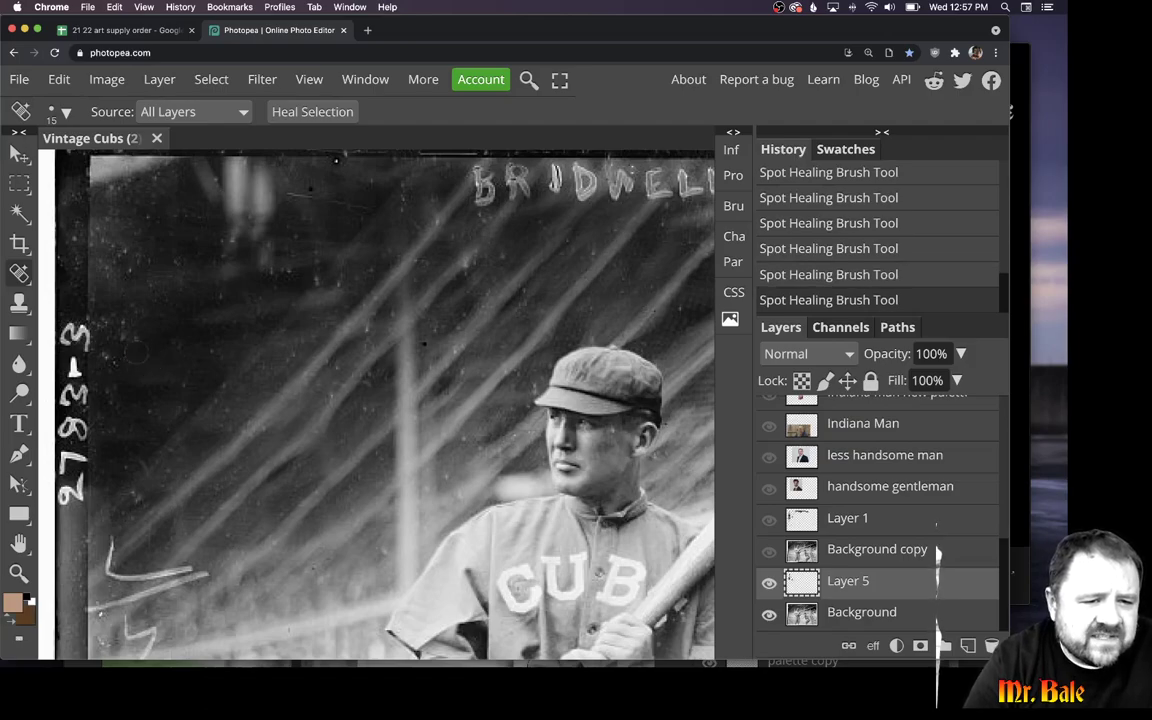
click(117, 308)
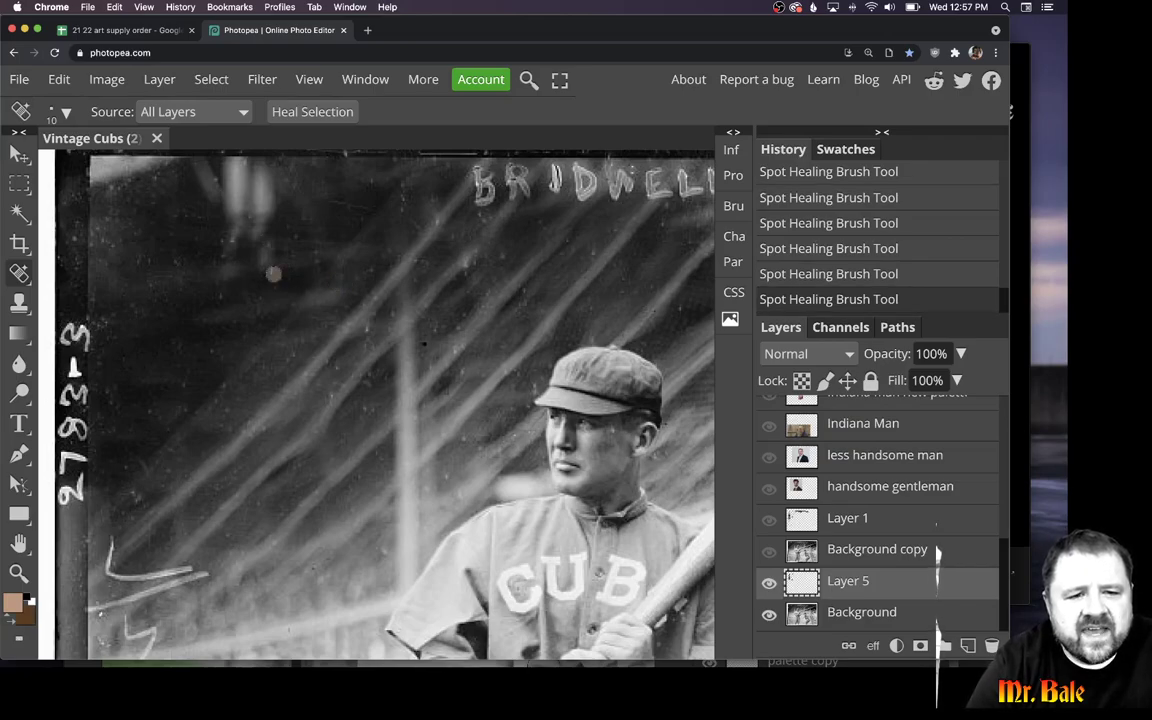
- Heal one last background speck, then compare Layer 1 on and off and zoom out to the whole photo
click(247, 247)
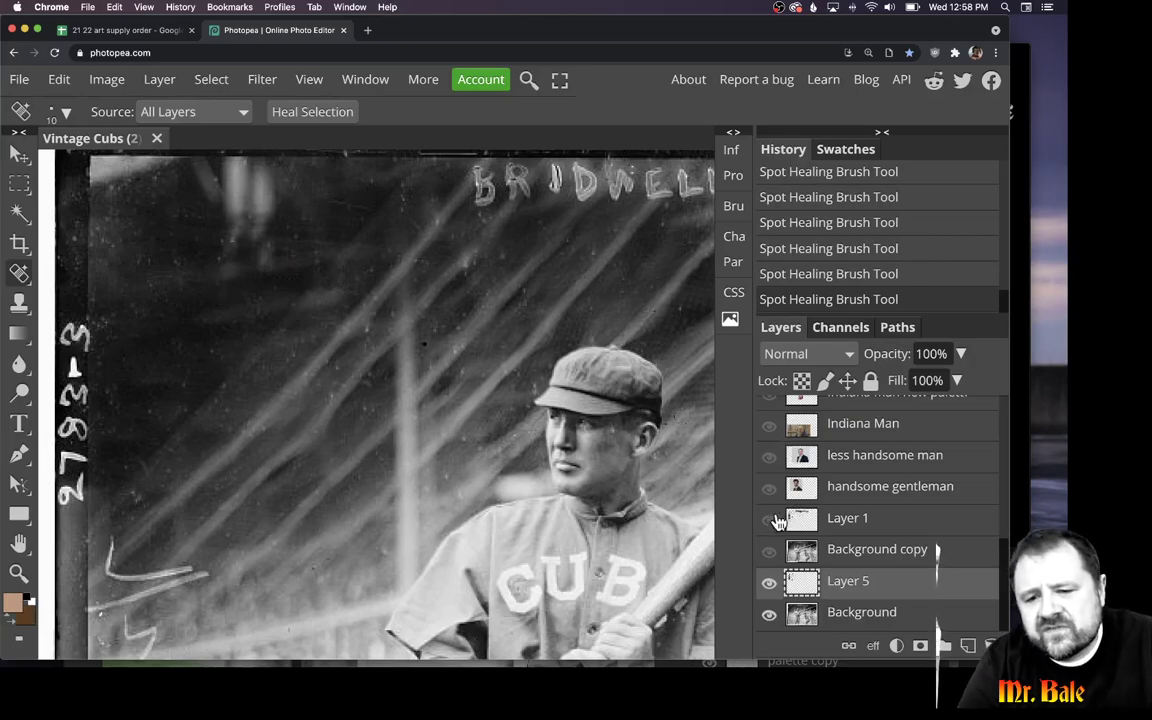
click(770, 521)
click(770, 522)
click(770, 523)
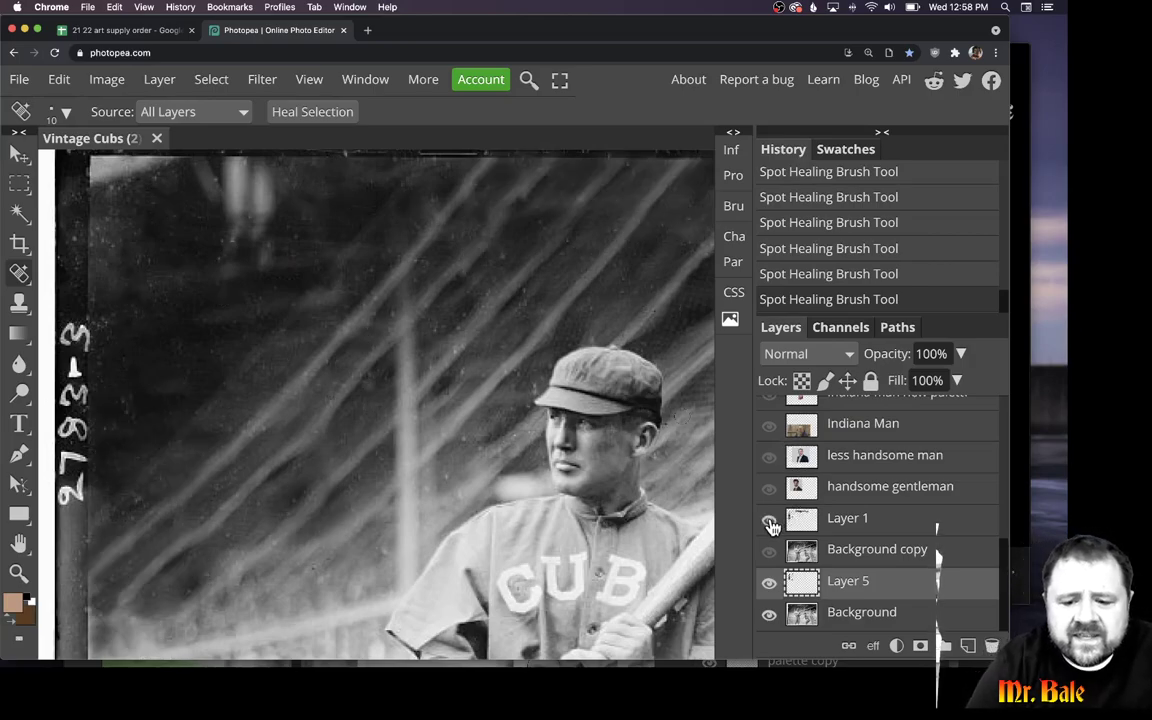
key(ctrl+minus)
key(ctrl+minus)
key(ctrl+minus)
key(ctrl+minus)
key(ctrl+minus)
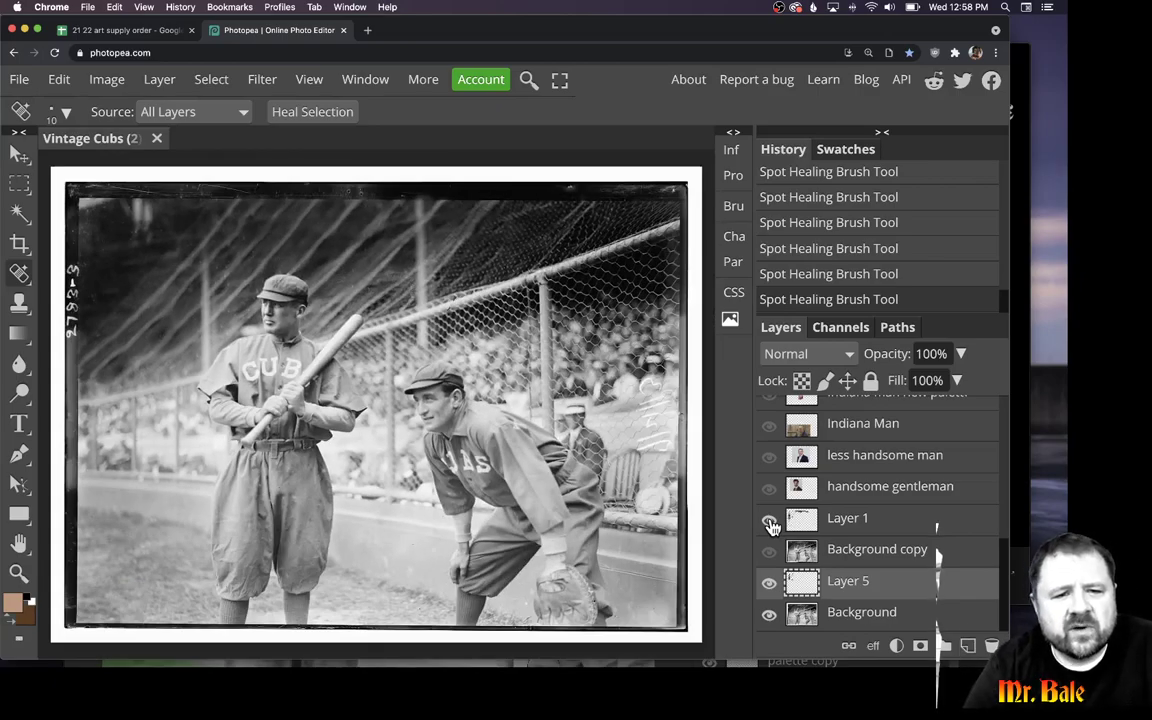
- Toggle Layer 1 repeatedly to compare the lettering with and without the retouching
click(770, 524)
click(770, 524)
click(770, 524)
click(770, 524)
click(770, 524)
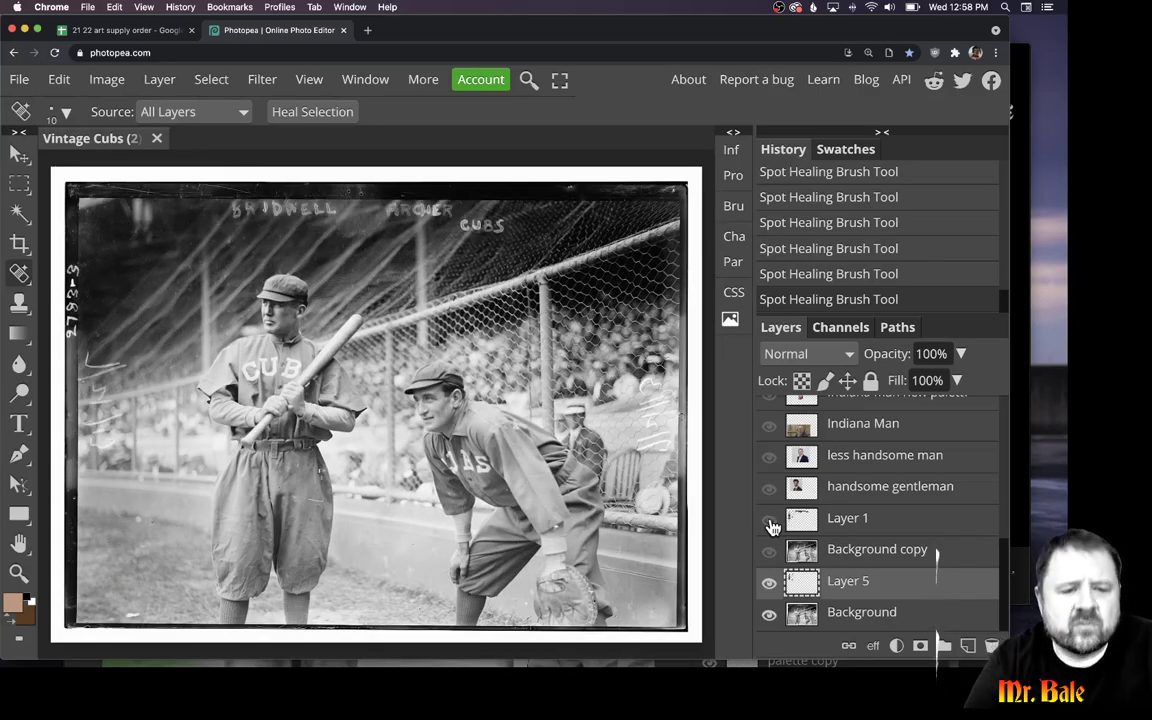
click(770, 524)
click(770, 524)
click(770, 524)
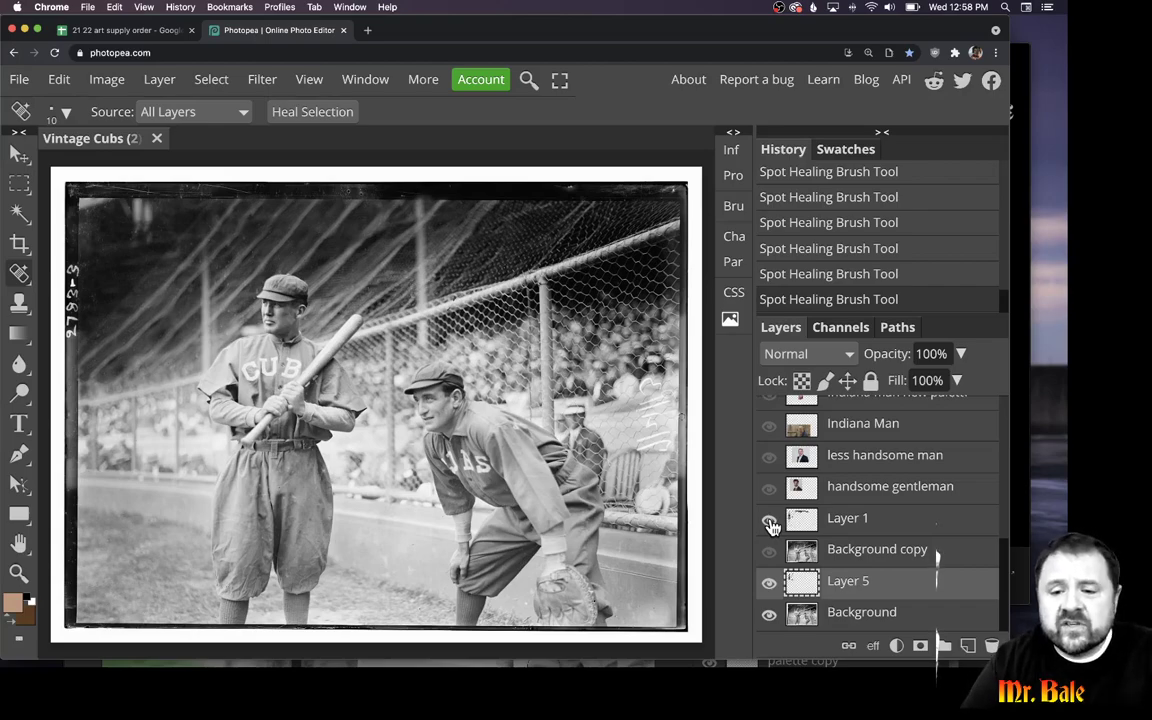
click(770, 524)
click(770, 524)
click(770, 524)
click(770, 524)
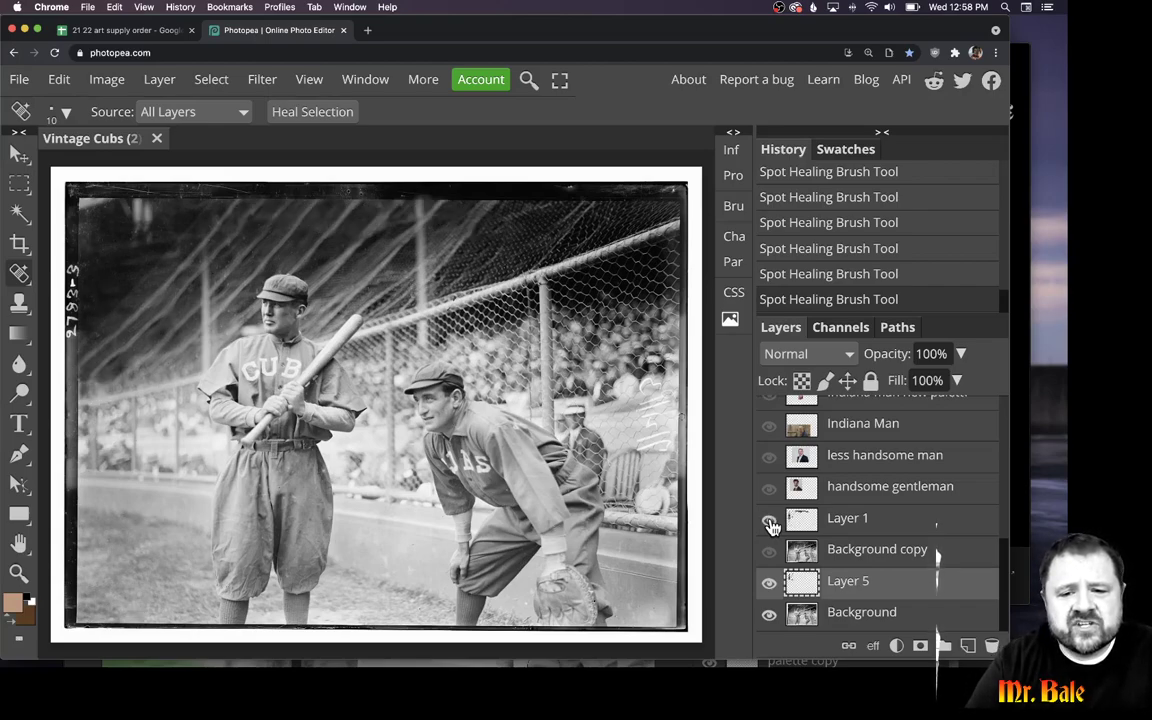
click(770, 524)
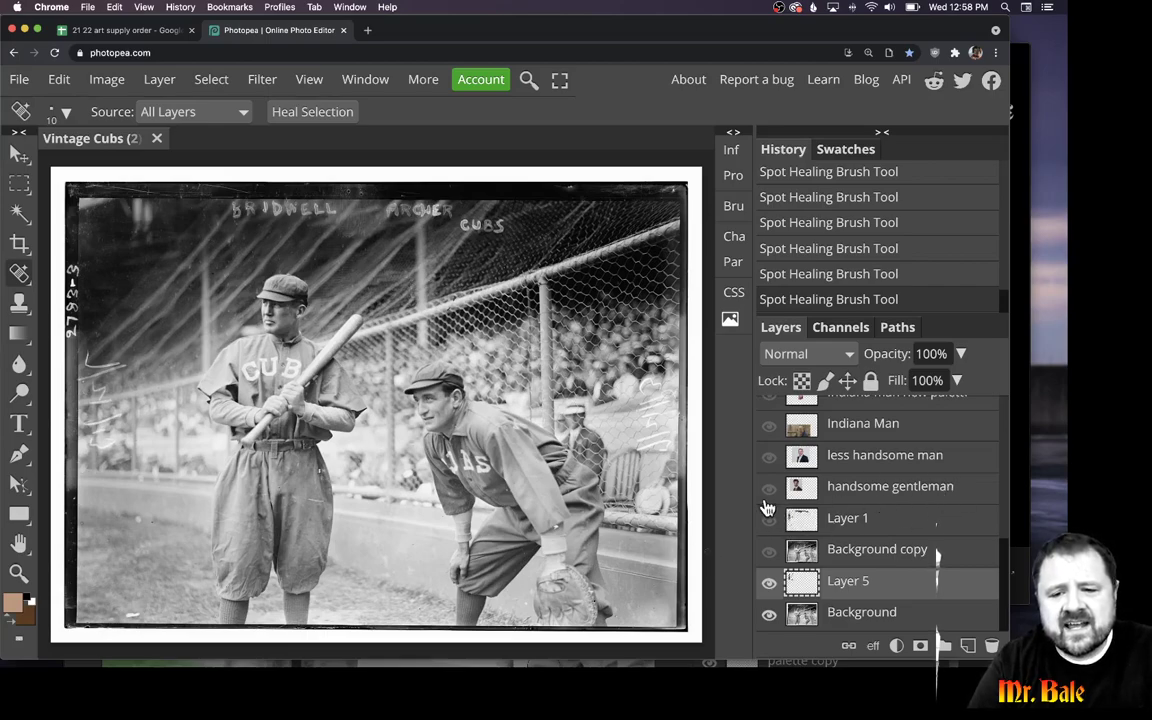
- Flash Layer 1 for a final before-and-after, leaving it visible so the lettering stays hidden
click(766, 535)
click(766, 535)
click(766, 535)
click(766, 535)
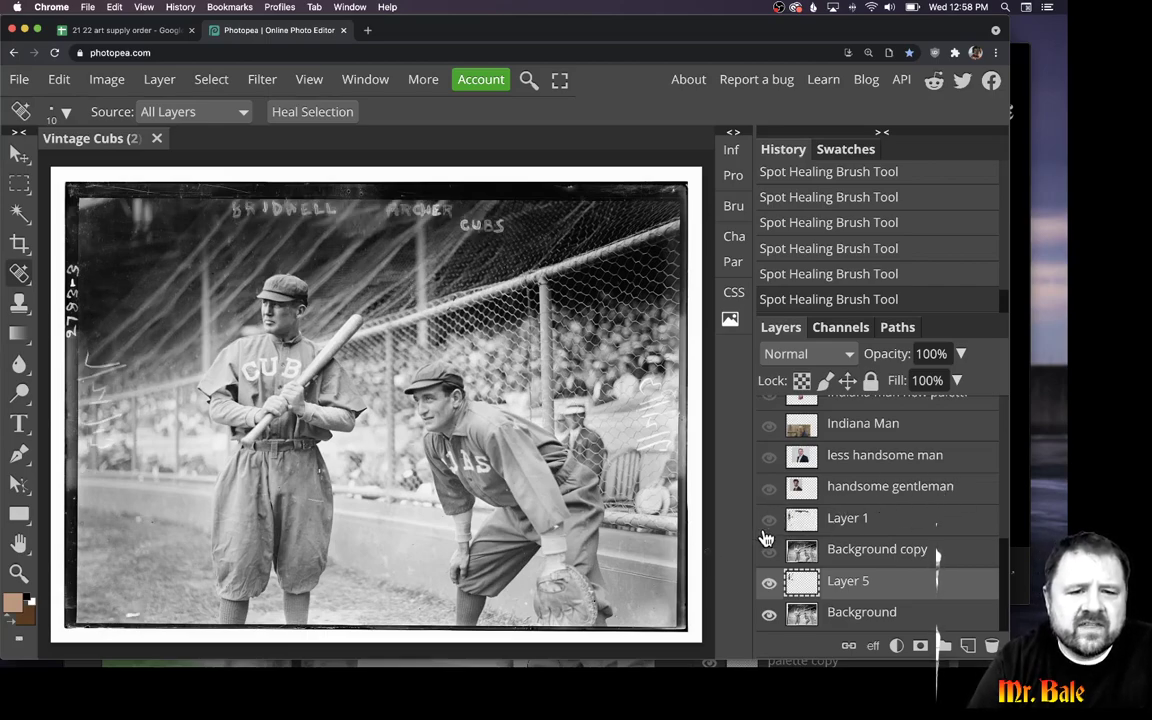
click(764, 534)
click(764, 534)
click(764, 534)
click(764, 534)
click(764, 534)
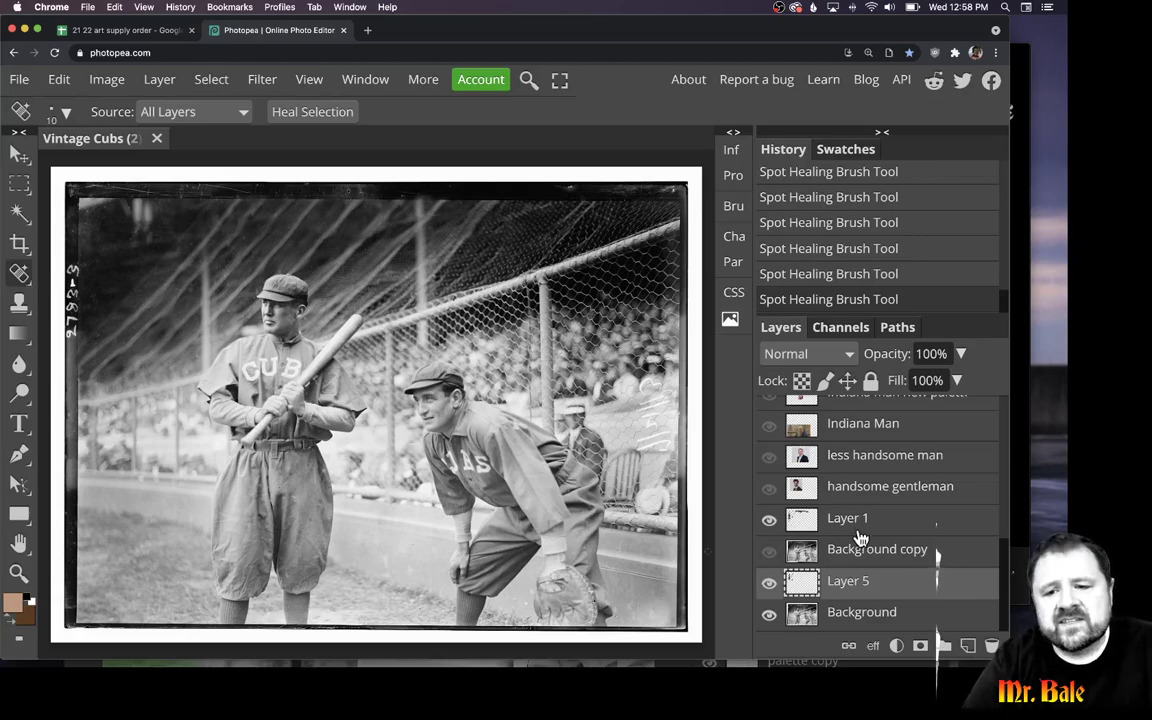
- Show 'man on right skin' and 'man left skin', compare them off, then leave both on
scroll(790, 480, up, 5)
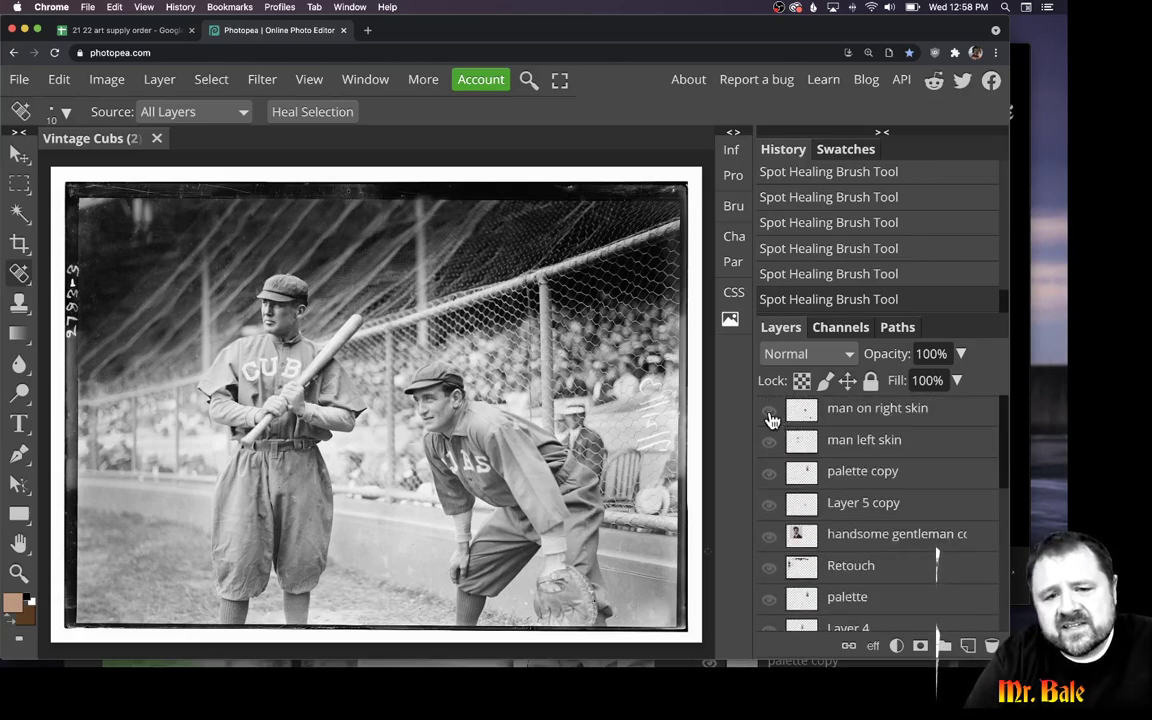
click(769, 412)
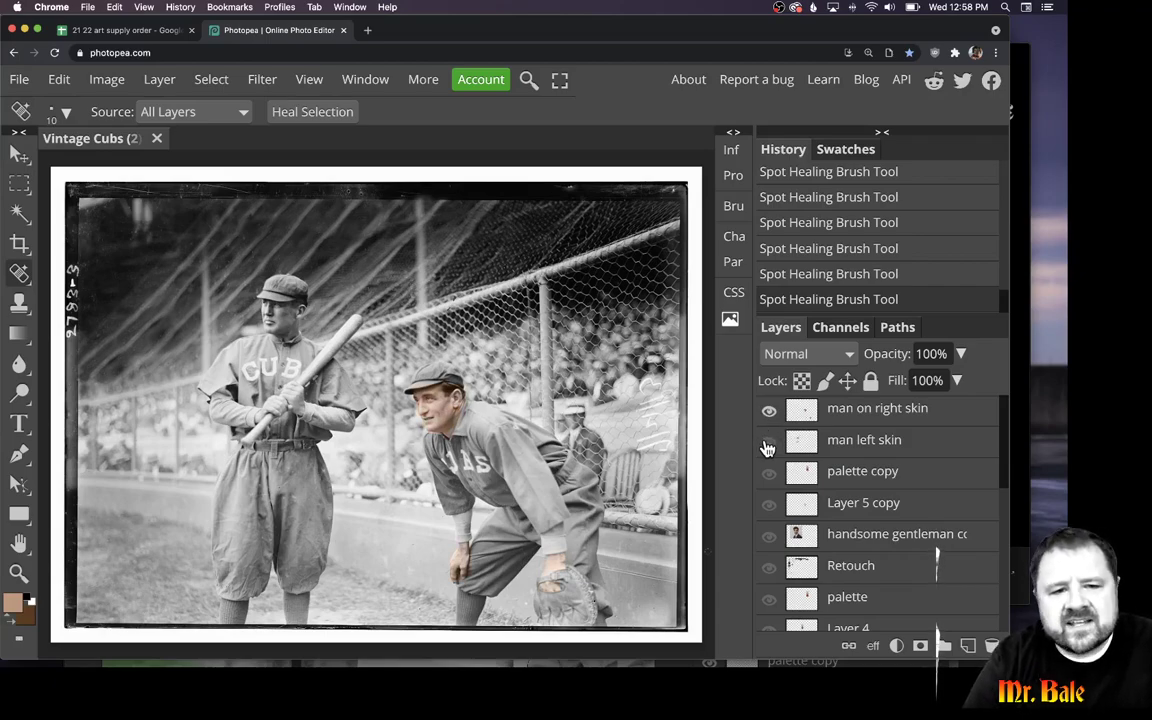
click(769, 443)
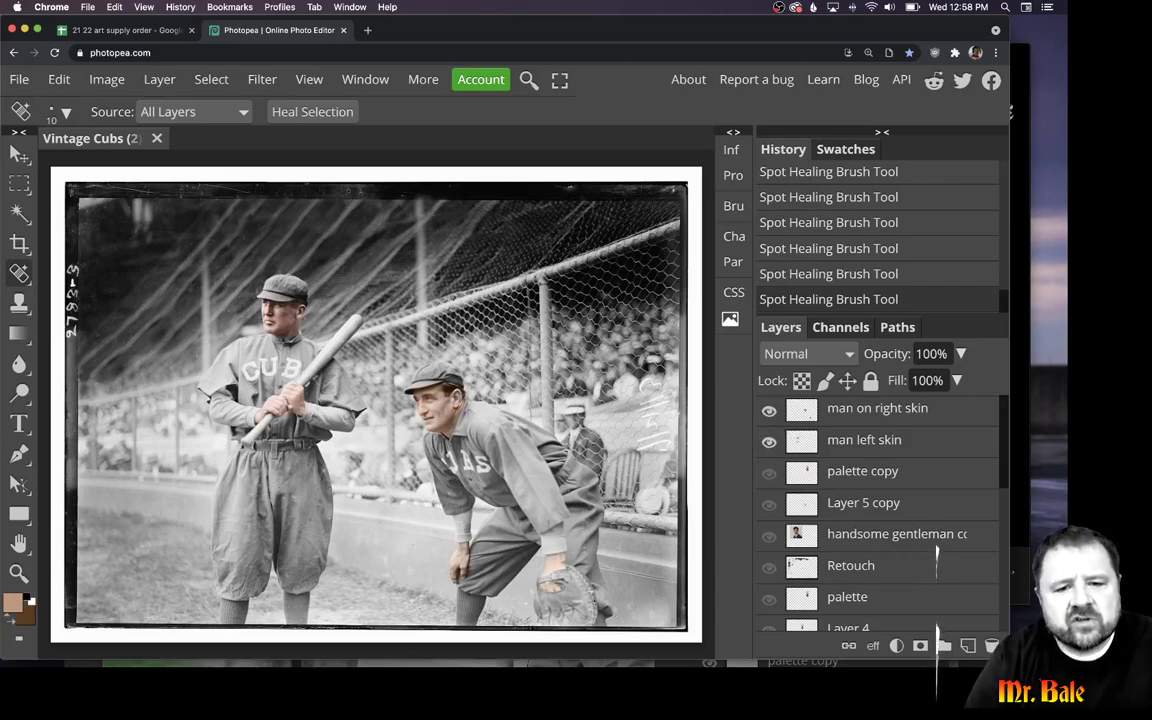
click(769, 410)
click(772, 442)
click(770, 442)
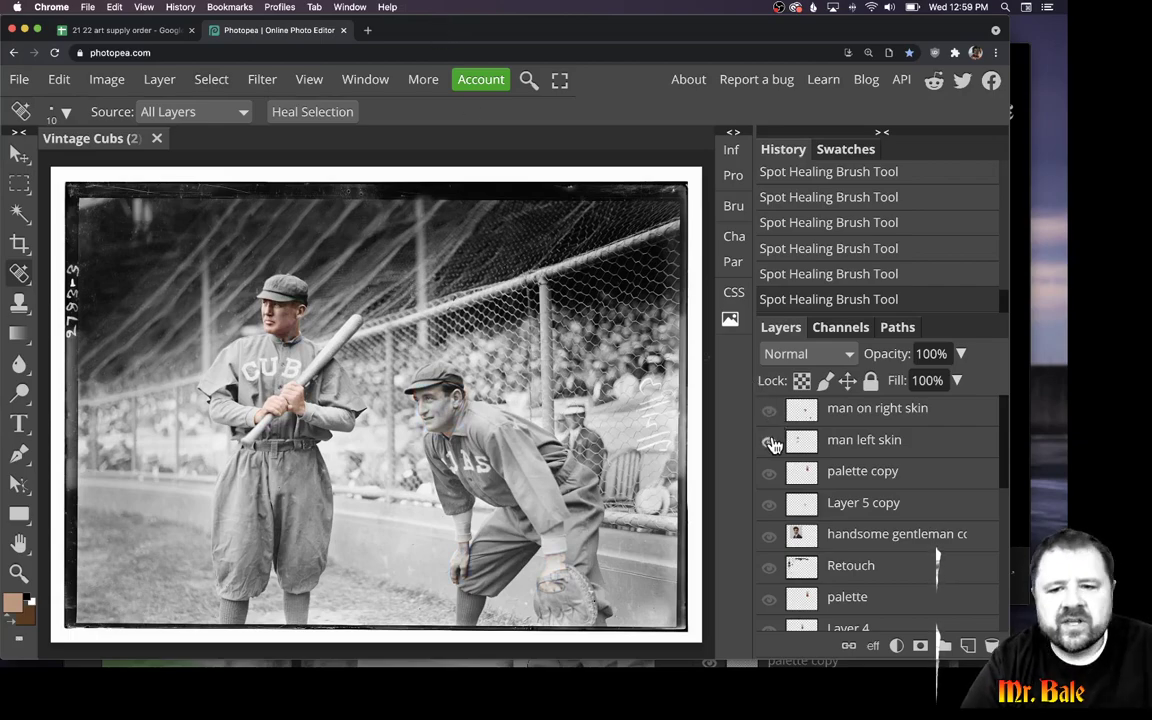
click(769, 410)
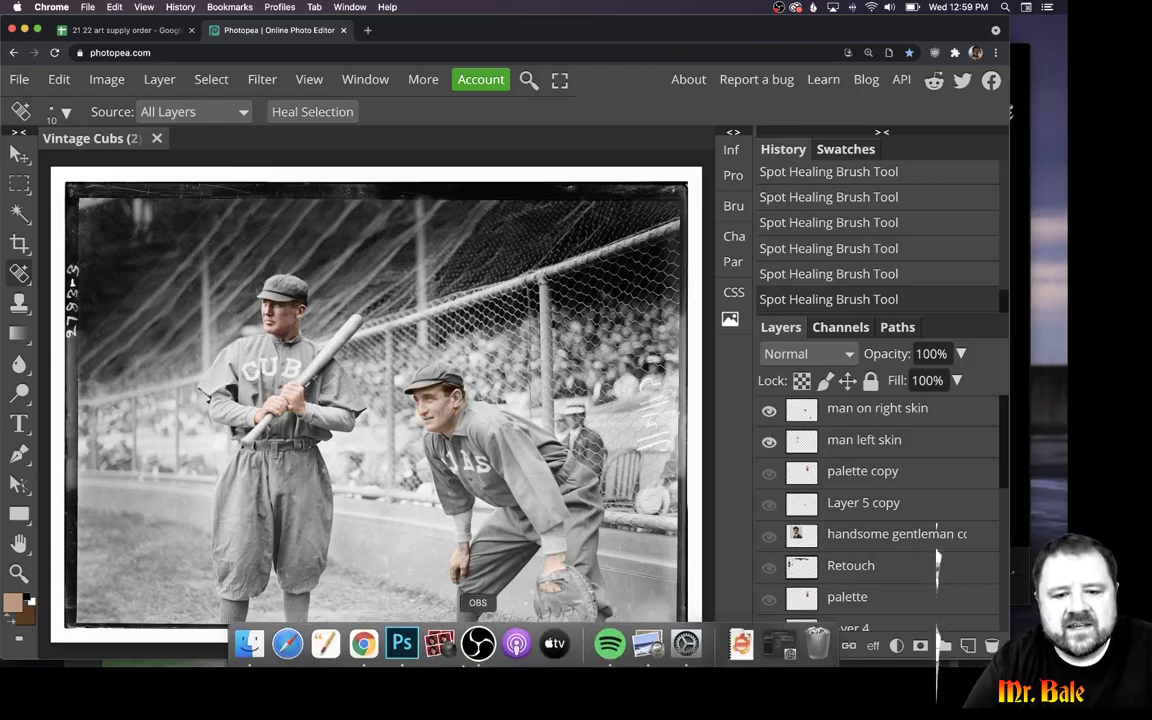
- Bring the OBS recording window in front of Photopea from the dock
click(431, 580)
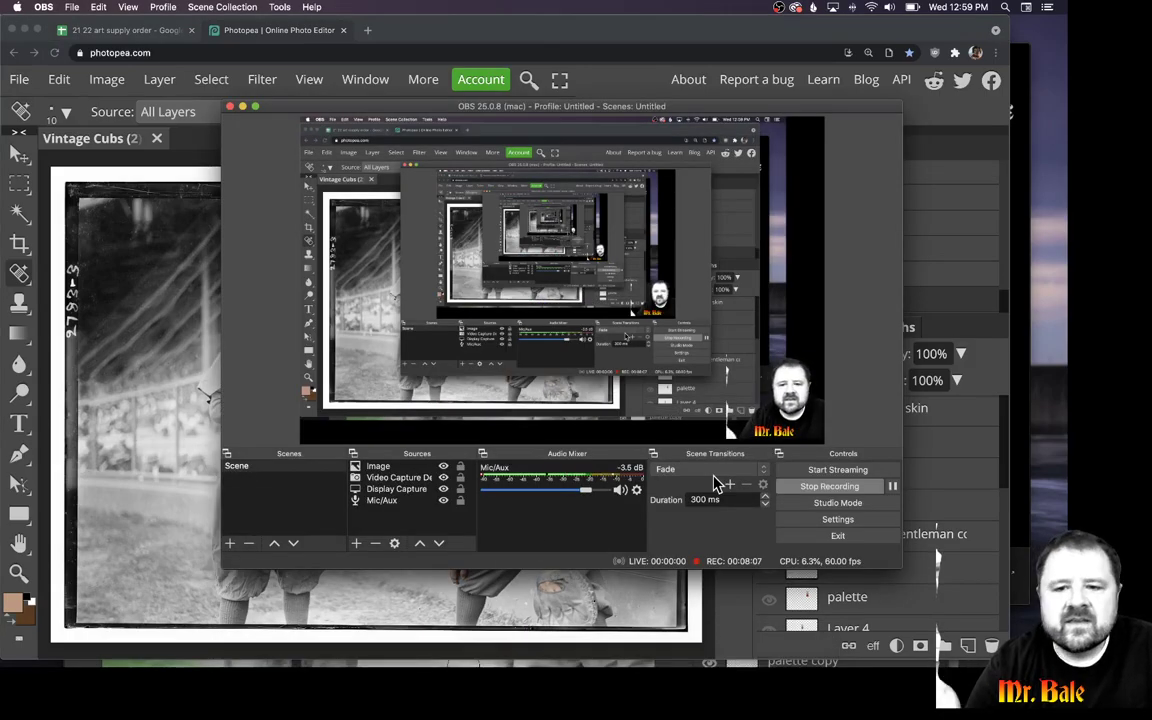